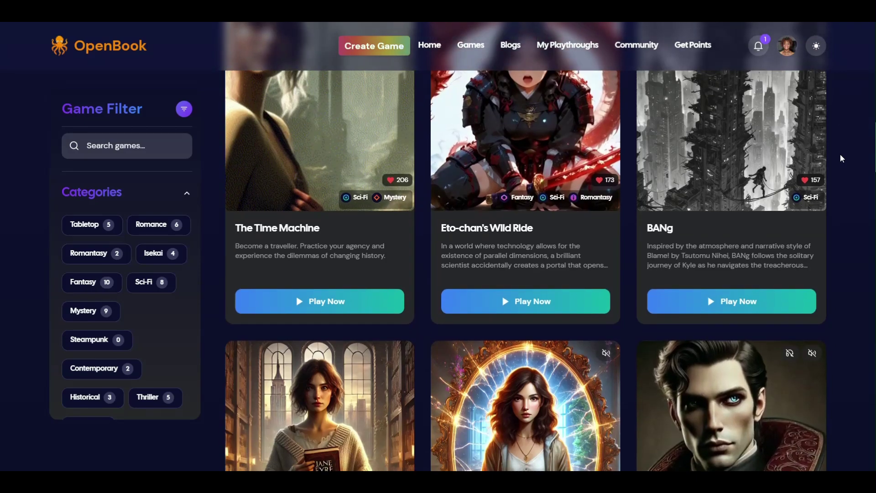
# - Browse the game cards in the games catalogue
pyautogui.scroll(-3, 841, 154)
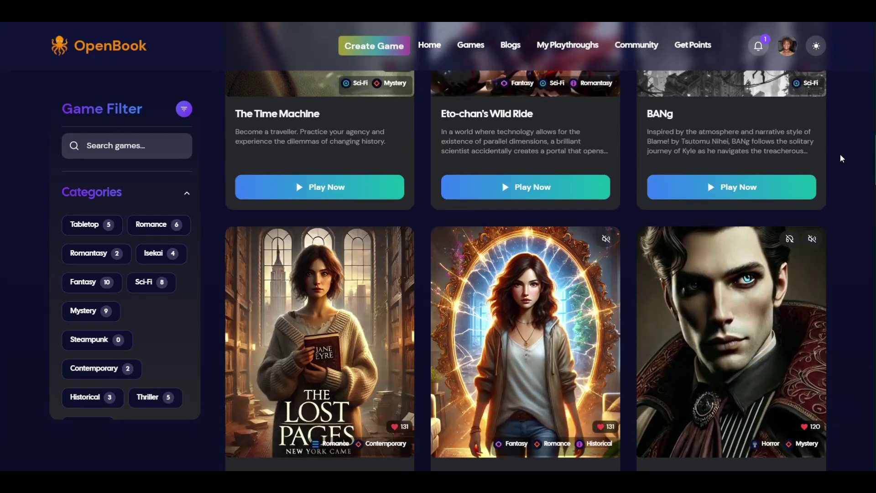
pyautogui.scroll(-1, 842, 158)
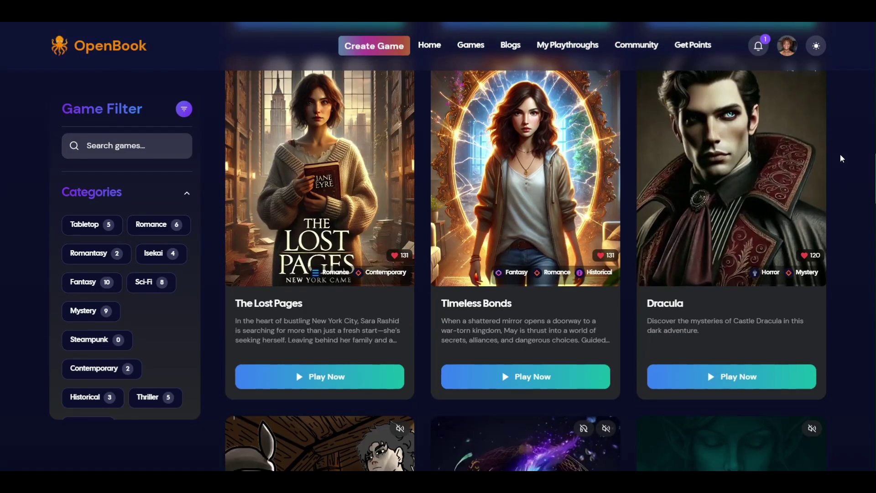
pyautogui.scroll(-1, 842, 159)
pyautogui.scroll(-2, 840, 154)
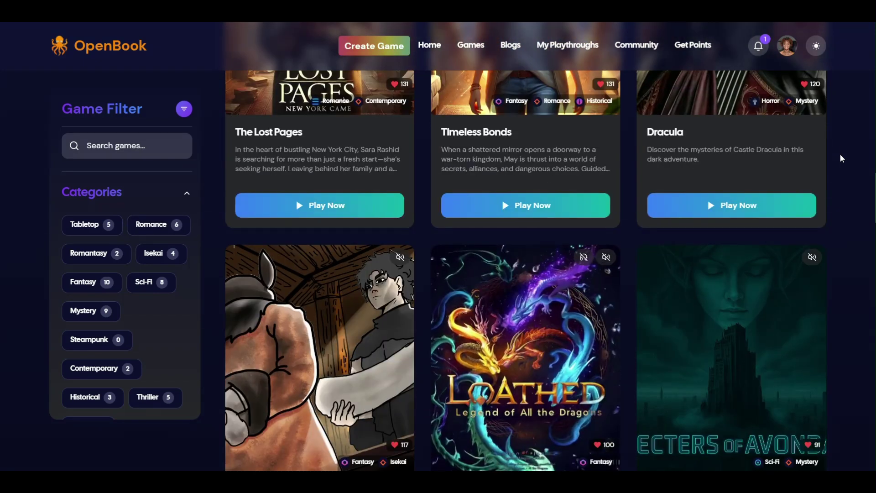
pyautogui.scroll(-1, 840, 154)
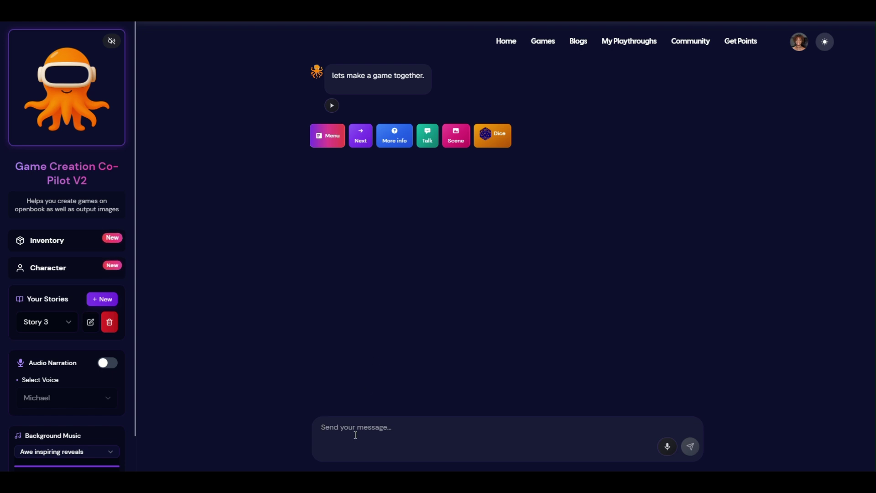
# - Send the Game Creation Co-Pilot the message "I will upload my story and you can guide me through the game creation process"
pyautogui.click(355, 435)
pyautogui.write('I will upload my story and you can guide me through the game creation process')
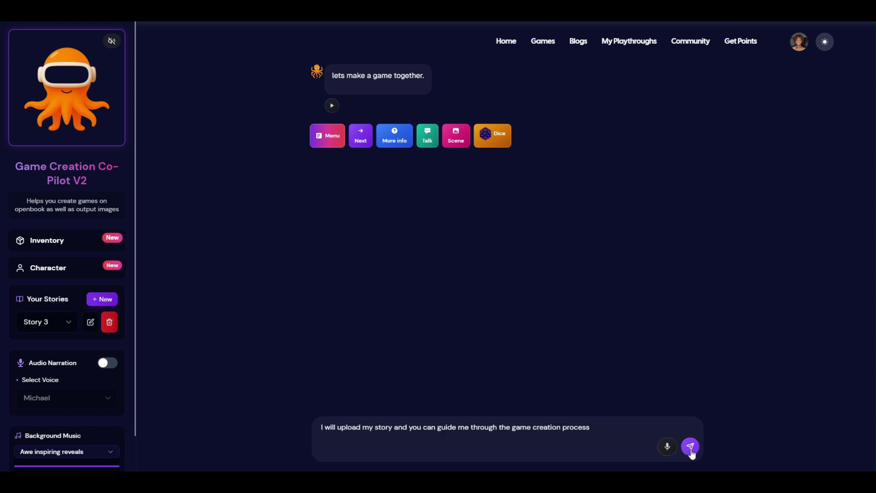
pyautogui.click(691, 447)
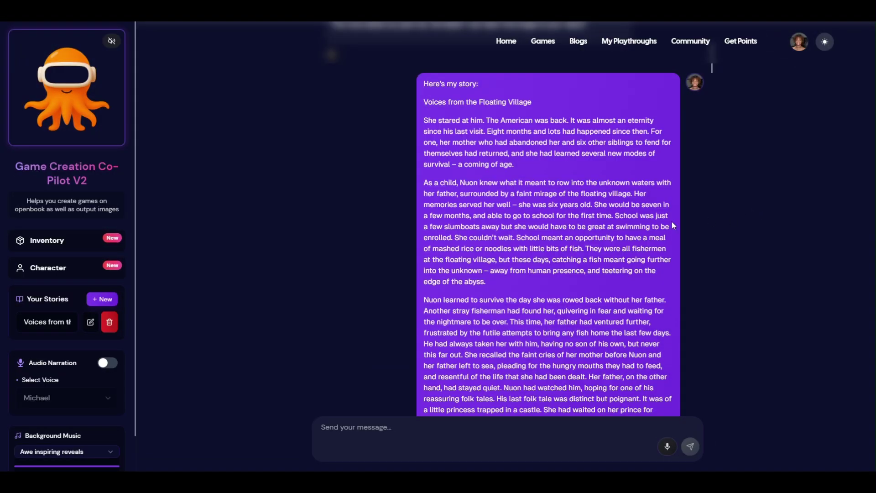
# - Read through the submitted story, the protagonist description and the co-pilot's questions and image suggestions in the chat
pyautogui.scroll(-8, 672, 224)
pyautogui.scroll(-4, 672, 221)
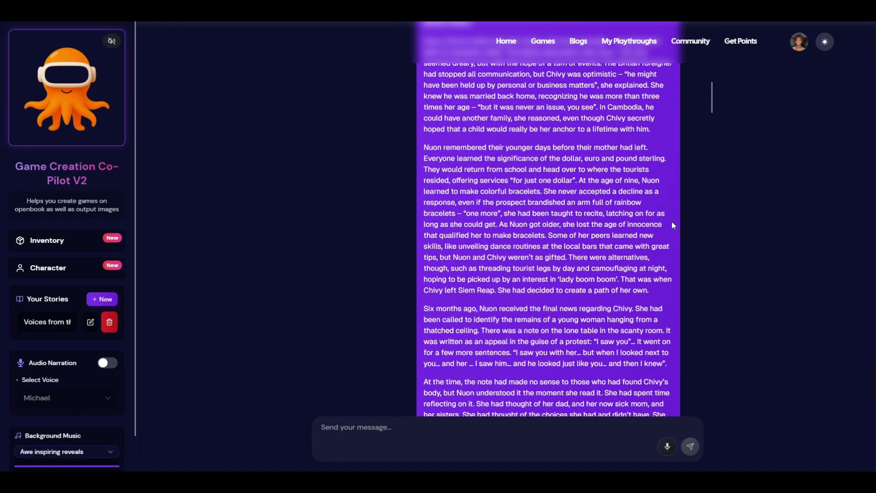
pyautogui.scroll(-6, 672, 220)
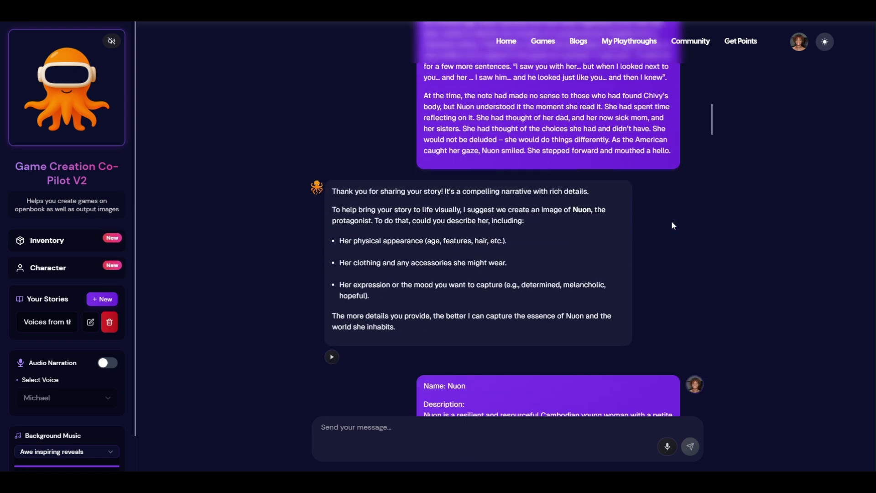
pyautogui.scroll(-6, 672, 221)
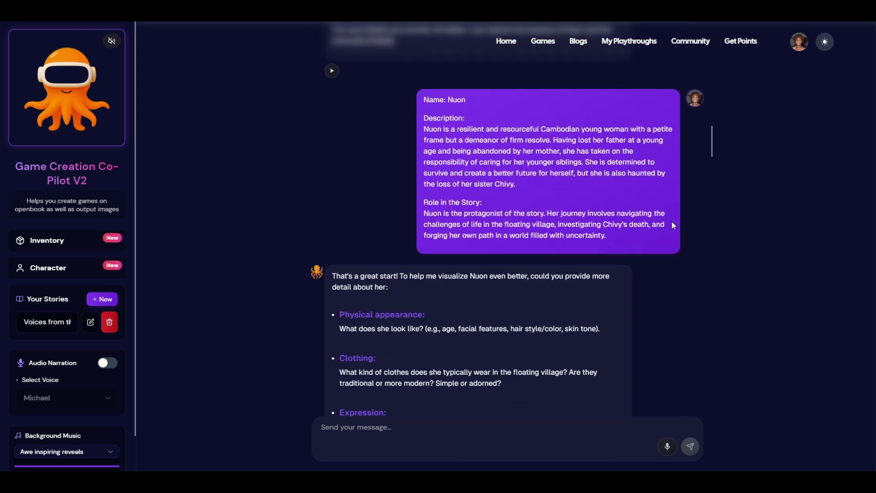
pyautogui.scroll(-5, 673, 225)
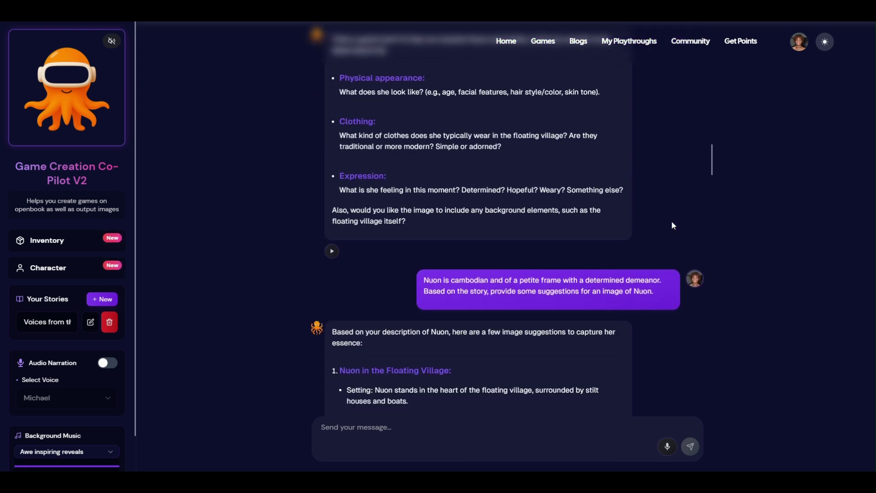
pyautogui.scroll(-7, 672, 221)
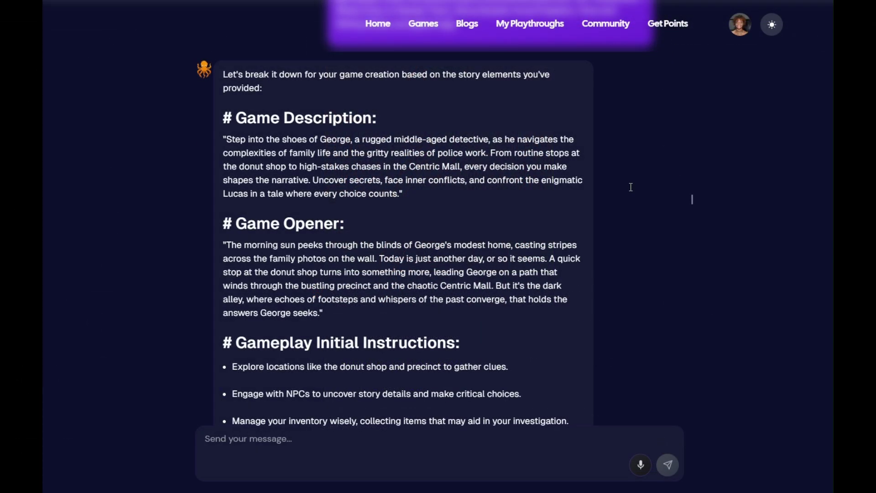
# - Examine the co-pilot's breakdown of the detective game, from description and opener to game features and the 'Other Information' guidance
pyautogui.scroll(-8, 631, 187)
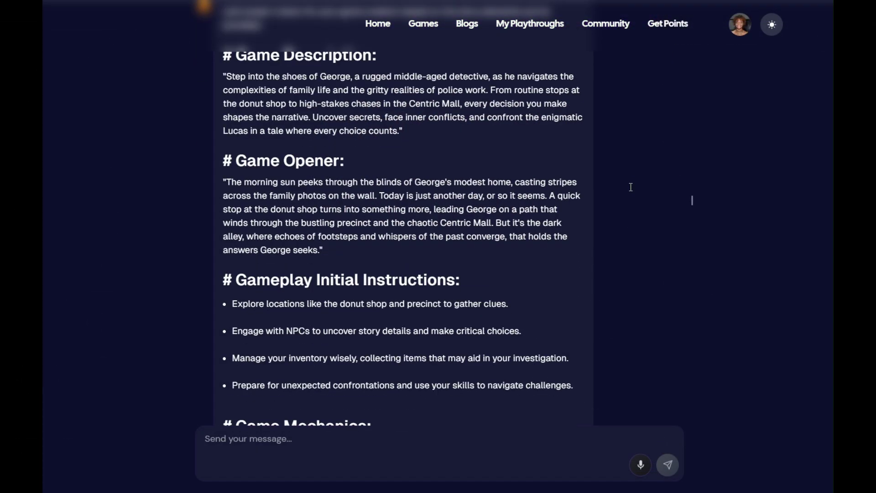
pyautogui.scroll(-4, 631, 187)
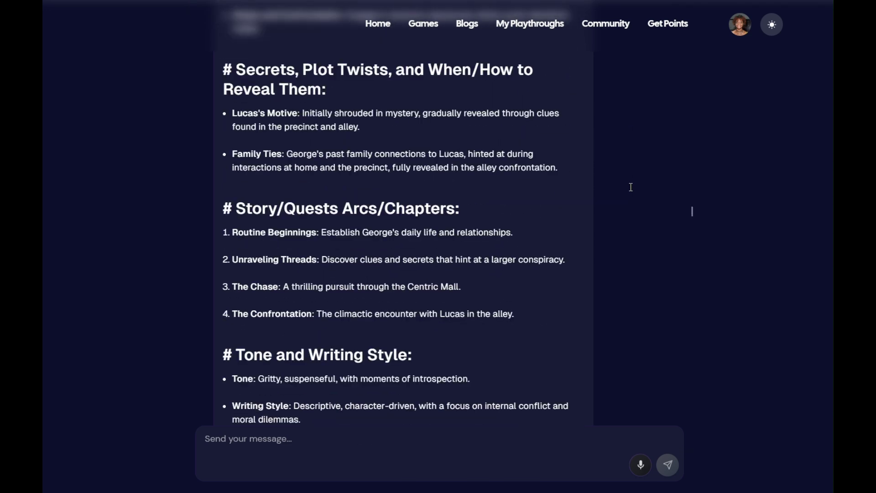
pyautogui.scroll(-6, 631, 187)
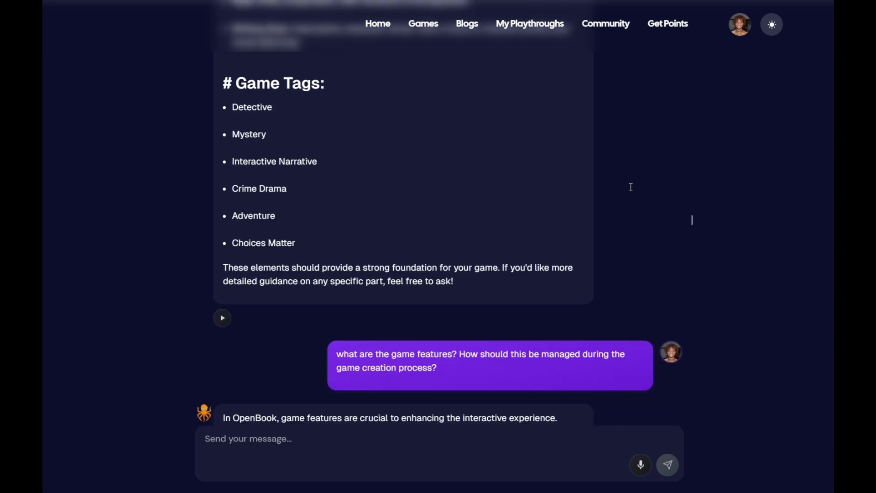
pyautogui.scroll(-8, 631, 188)
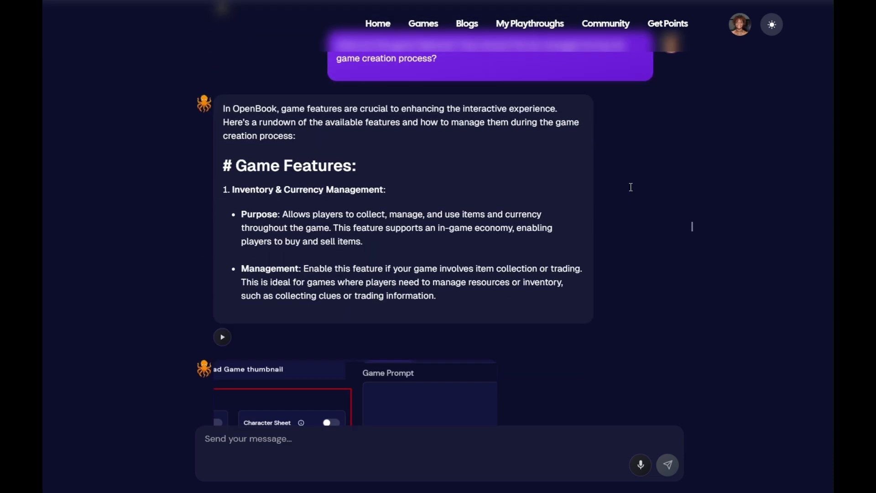
pyautogui.scroll(-11, 631, 187)
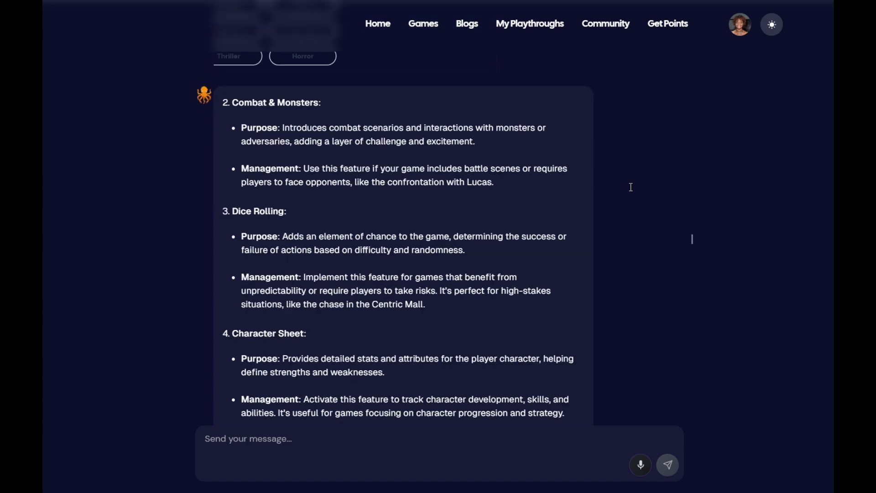
pyautogui.scroll(-8, 631, 188)
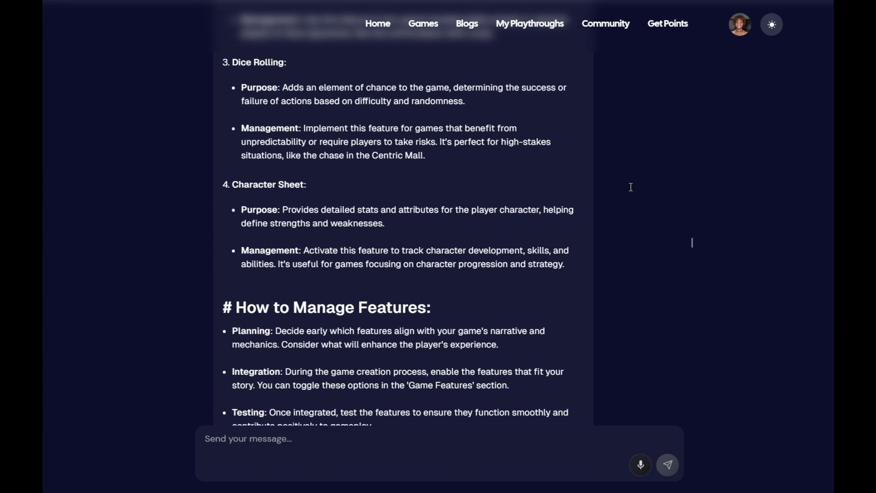
pyautogui.scroll(-8, 631, 192)
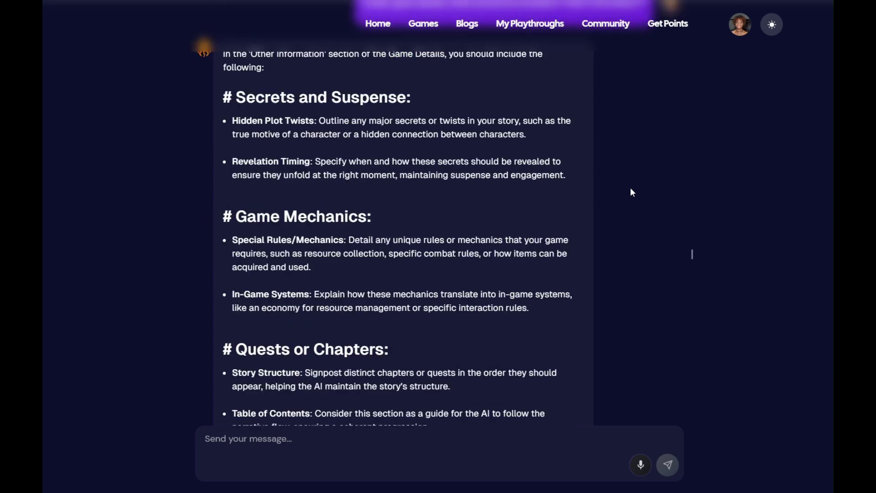
pyautogui.scroll(3, 631, 188)
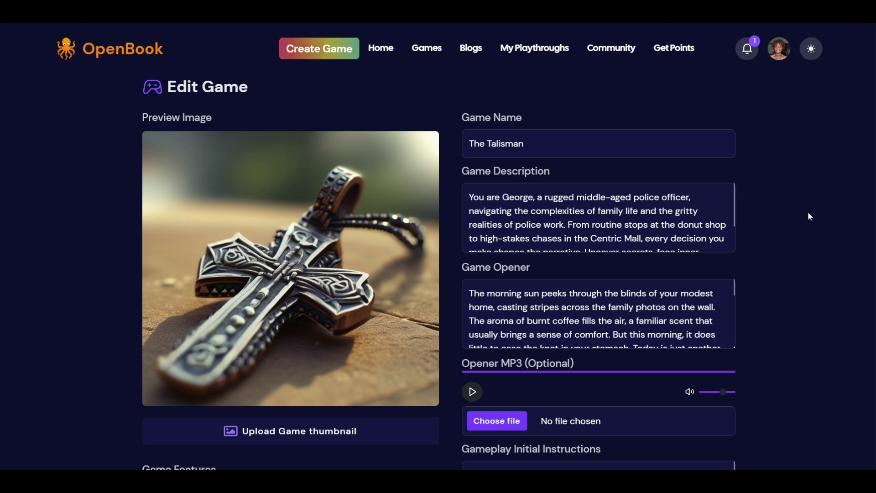
# - Review the preview image, name and feature settings on The Talisman's Edit Game form
pyautogui.scroll(-1, 810, 215)
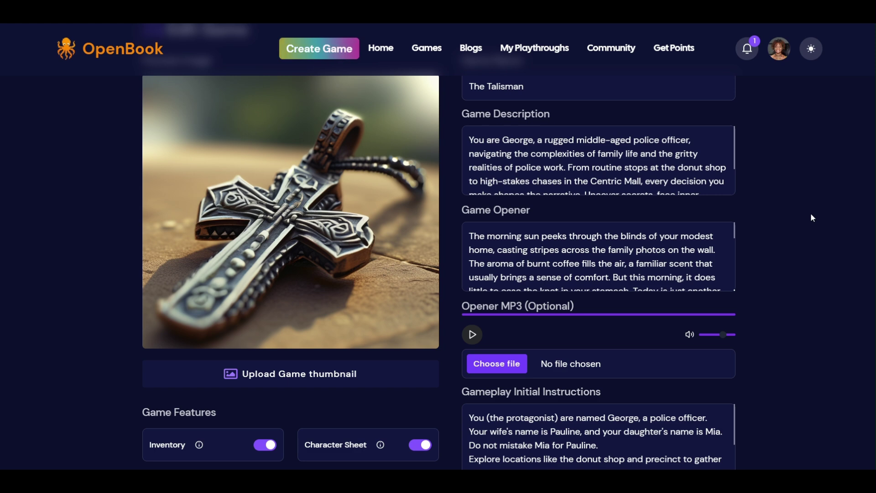
pyautogui.scroll(-1, 811, 213)
pyautogui.scroll(1, 812, 213)
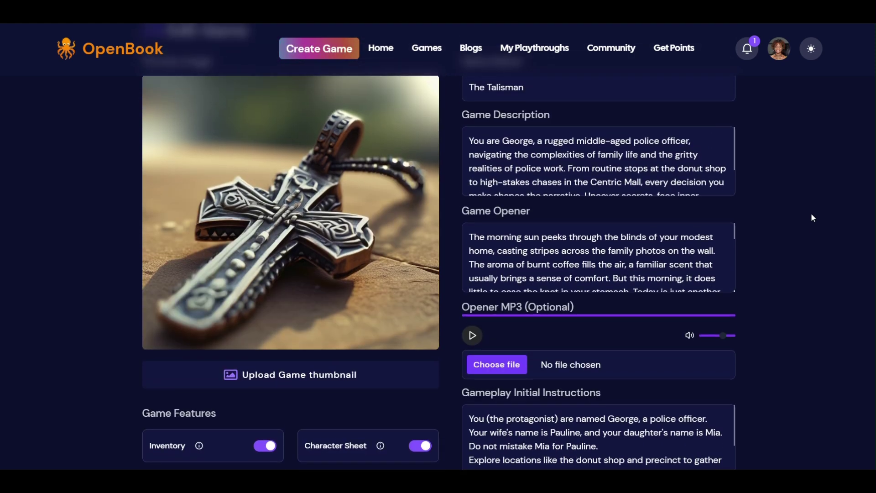
pyautogui.scroll(1, 811, 215)
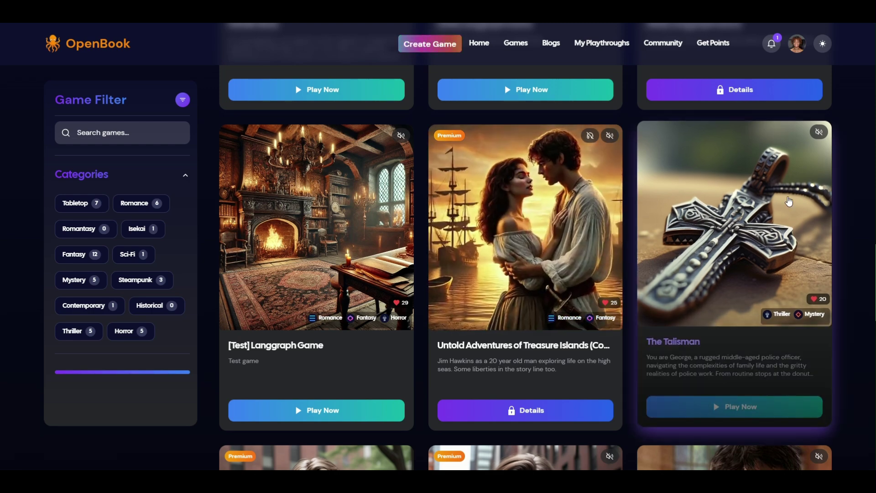
# - Open The Talisman from the games catalogue and read the full Game Description and Game Opener in its edit form
pyautogui.click(753, 240)
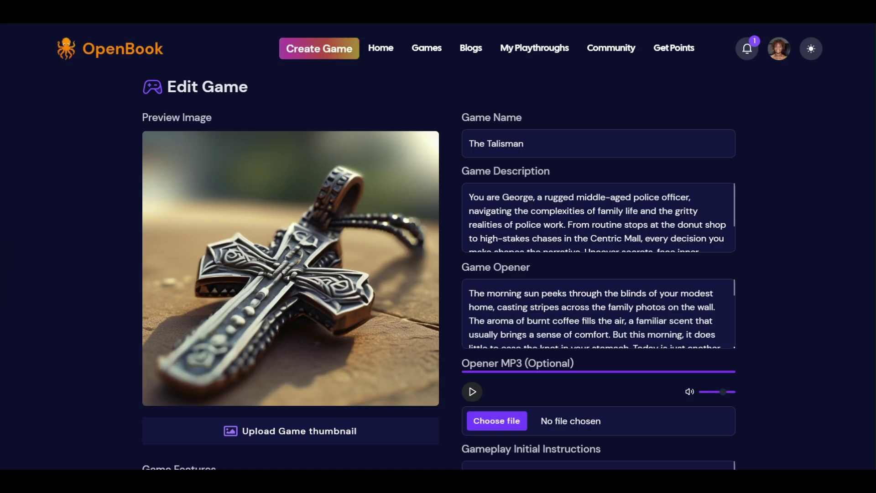
pyautogui.scroll(-1, 468, 97)
pyautogui.scroll(-2, 562, 160)
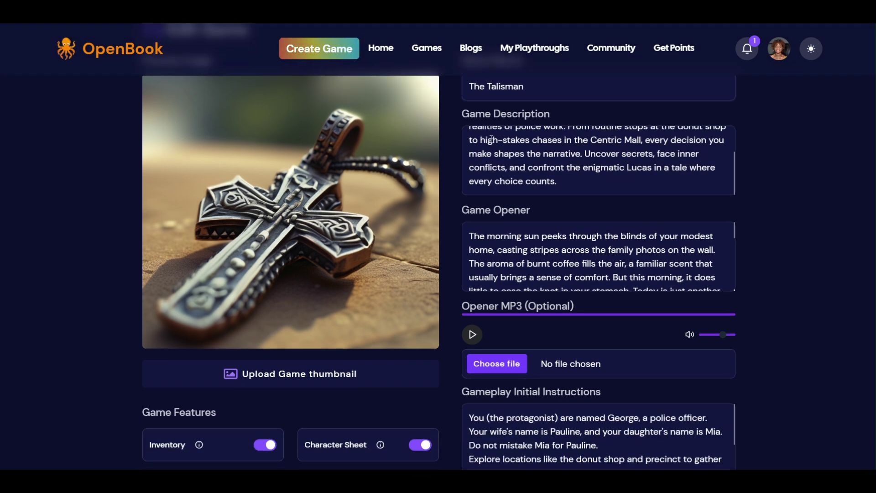
pyautogui.scroll(-5, 672, 234)
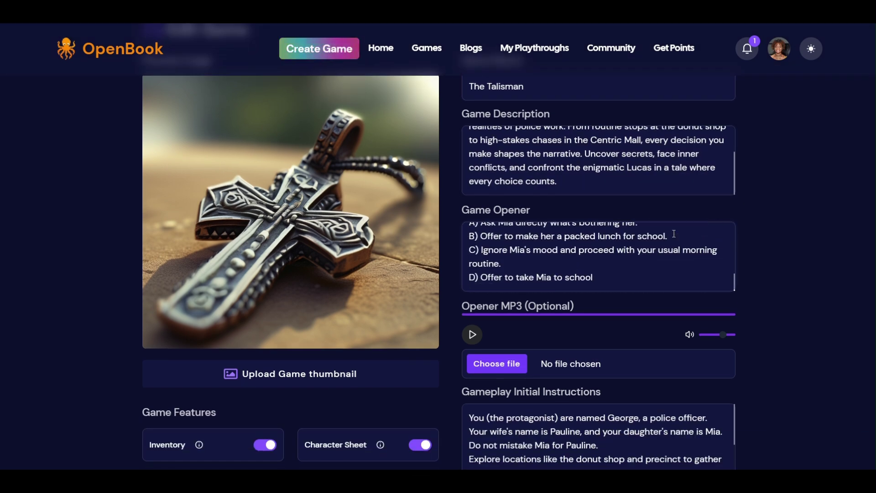
pyautogui.scroll(-5, 673, 234)
pyautogui.scroll(4, 674, 234)
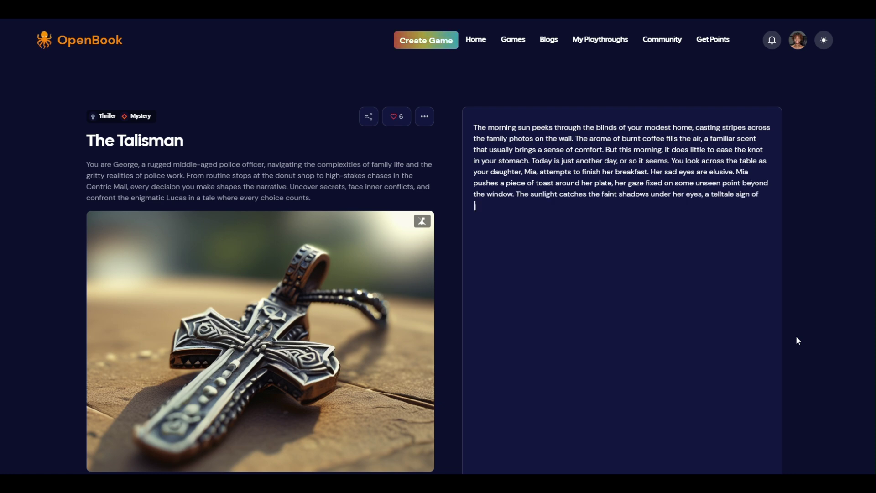
# - Read the description and opening scene on The Talisman's game page
pyautogui.scroll(-1, 712, 290)
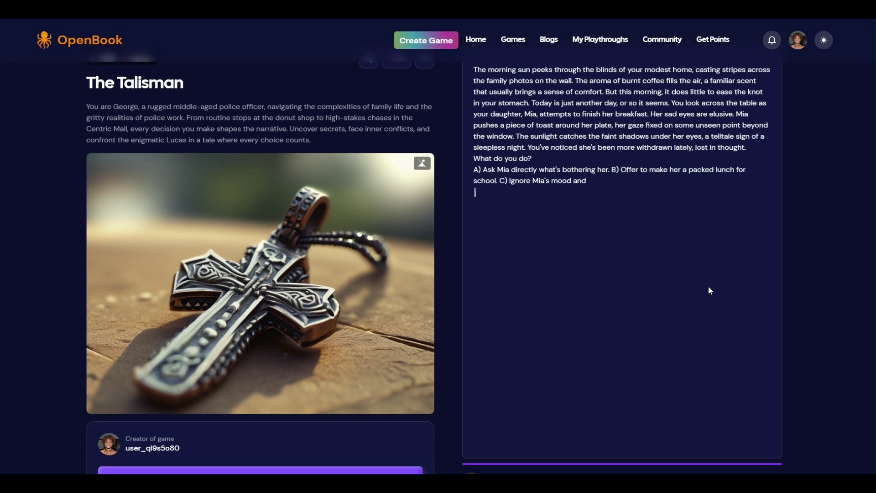
pyautogui.scroll(1, 709, 286)
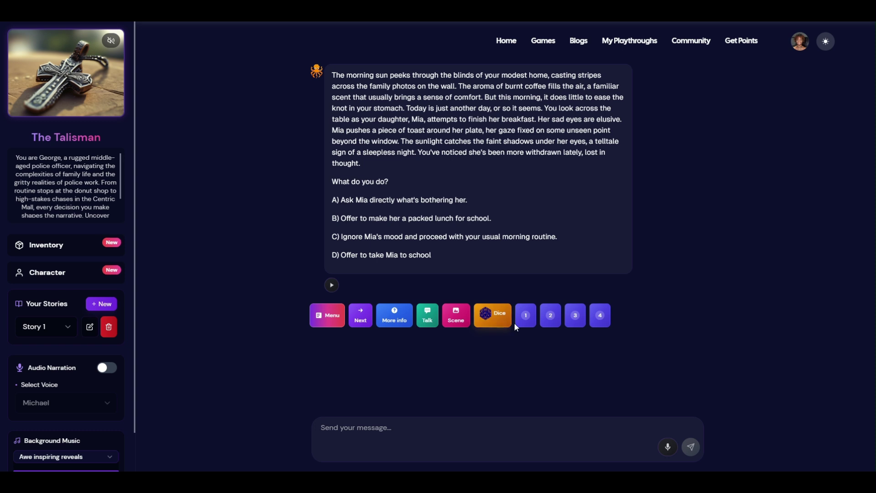
# - Play The Talisman, choosing option 2 for the packed lunch in the opening scene and option 3 in the follow-up scene
pyautogui.click(552, 319)
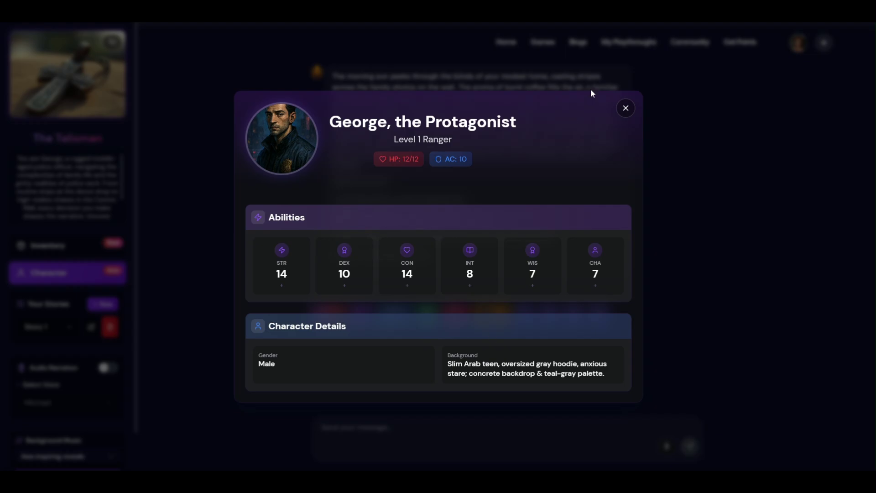
pyautogui.click(626, 110)
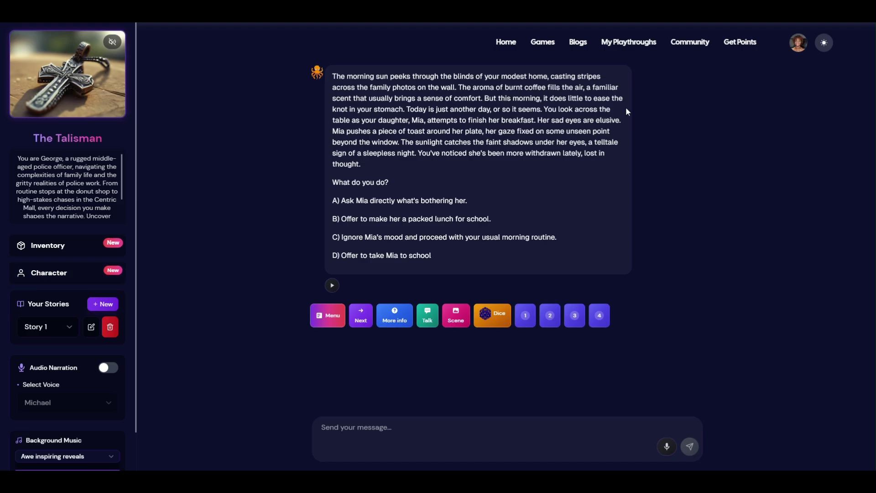
pyautogui.click(552, 317)
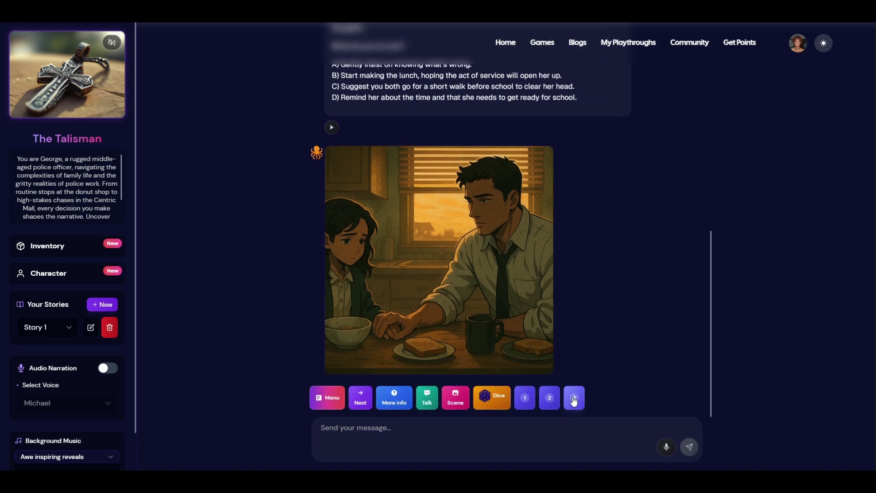
pyautogui.click(574, 398)
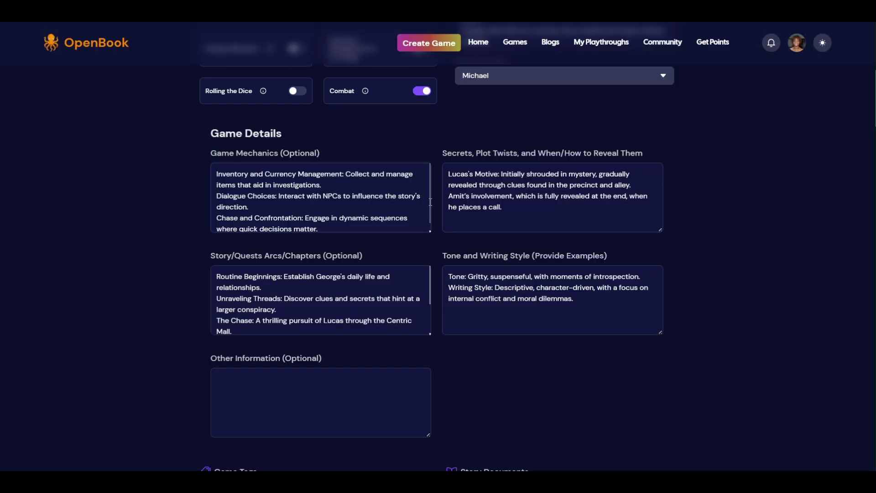
# - Read the Game Mechanics and Story/Quests Arcs/Chapters entries in the Game Details section of the game form
pyautogui.click(430, 202)
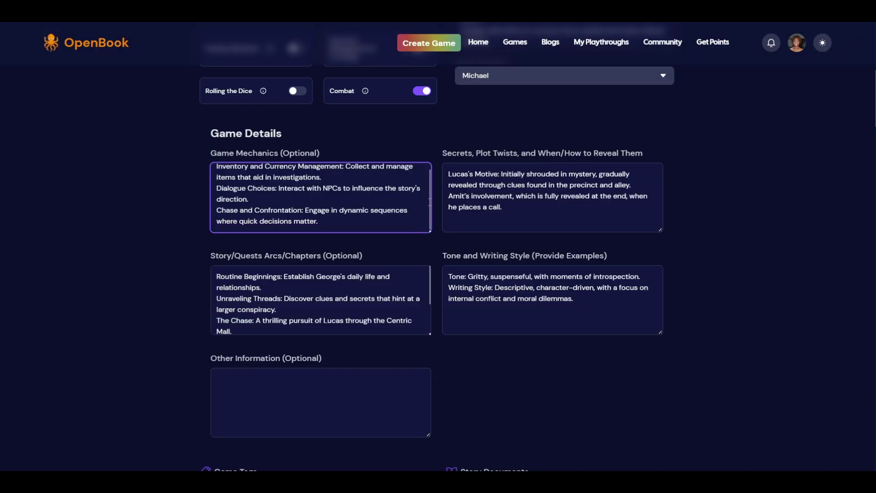
pyautogui.scroll(-1, 430, 202)
pyautogui.click(429, 279)
pyautogui.scroll(-3, 429, 279)
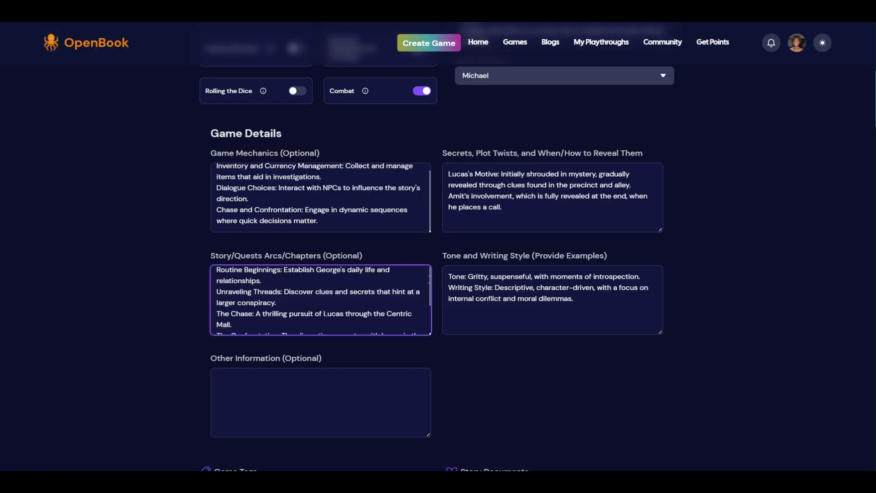
pyautogui.scroll(3, 430, 279)
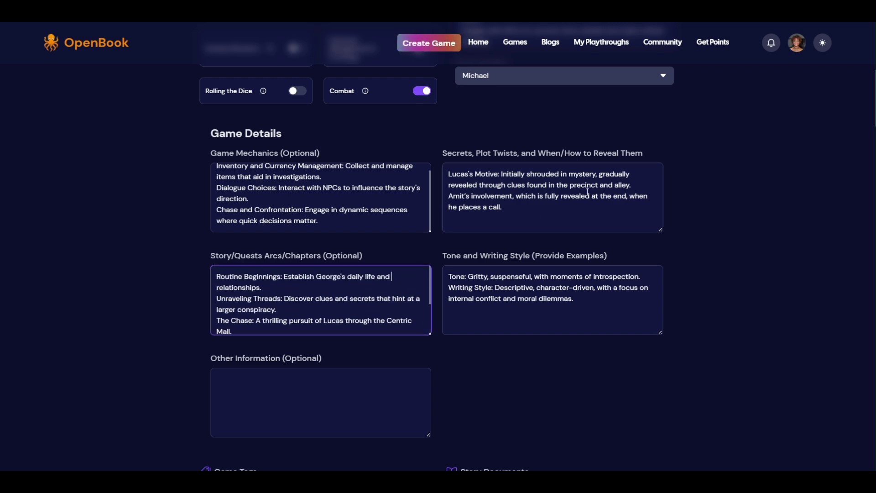
# - Review the remaining Game Details fields, the Game Tags and the Story Documents section of the game form
pyautogui.scroll(2, 769, 221)
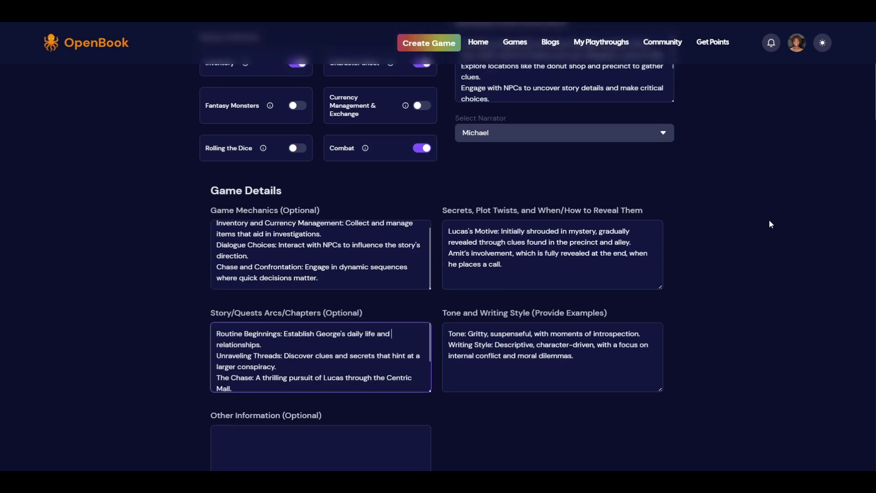
pyautogui.scroll(-1, 770, 220)
pyautogui.scroll(-1, 770, 221)
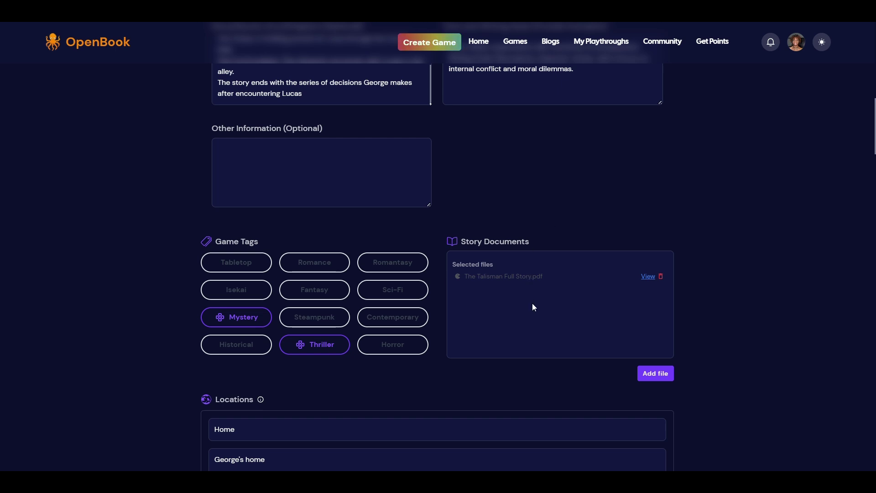
pyautogui.scroll(-1, 534, 307)
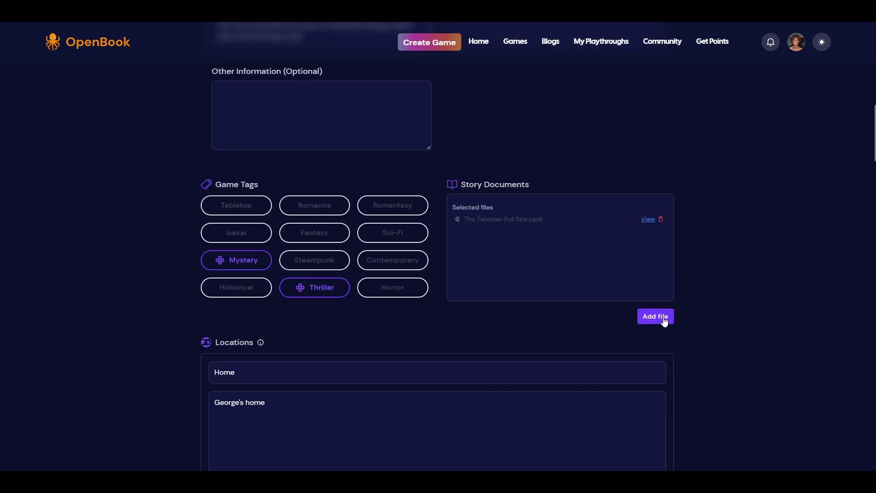
pyautogui.scroll(2, 559, 275)
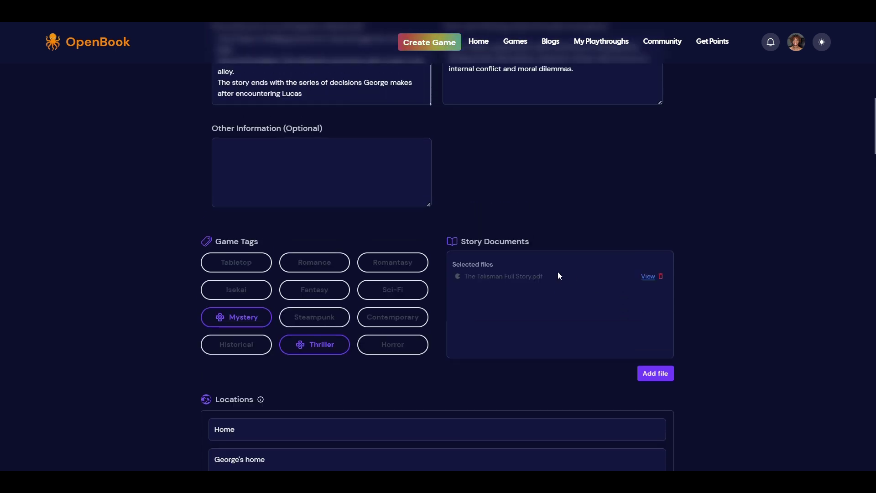
pyautogui.scroll(-1, 560, 275)
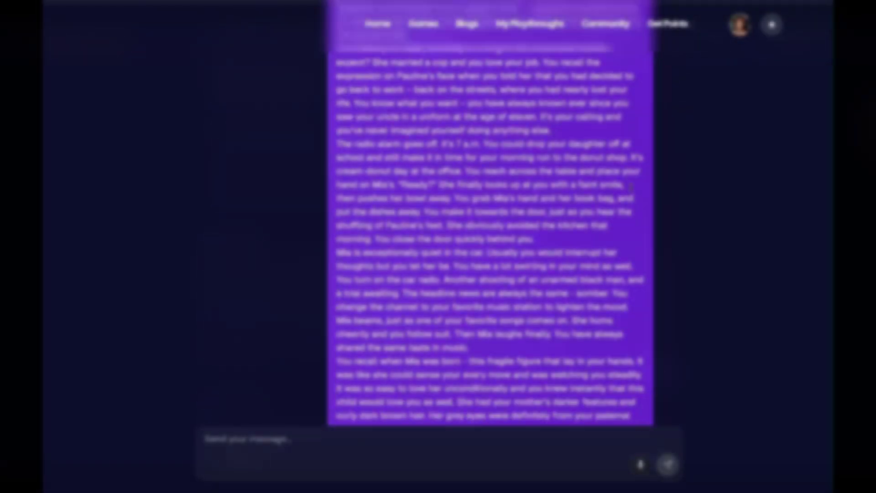
# - Read the story submitted in the Co-Pilot chat and its suggested characters, locations, themes, game mechanics and character image descriptions
pyautogui.scroll(-10, 631, 187)
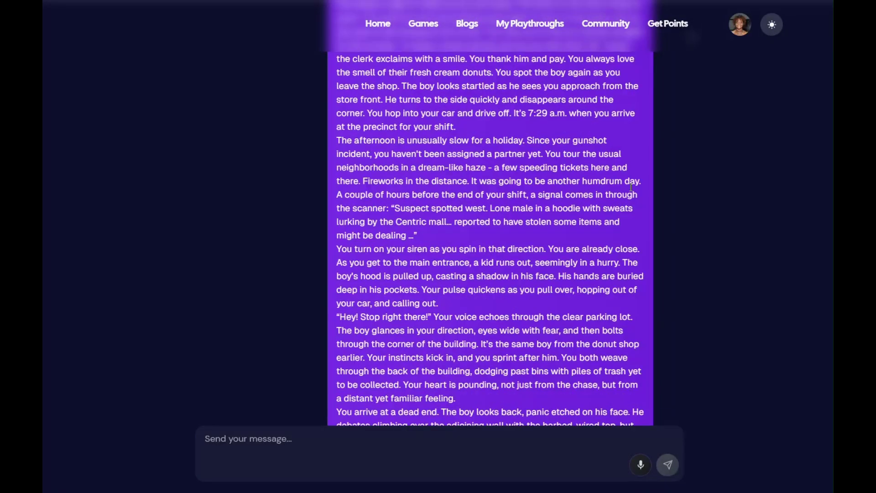
pyautogui.scroll(-5, 631, 187)
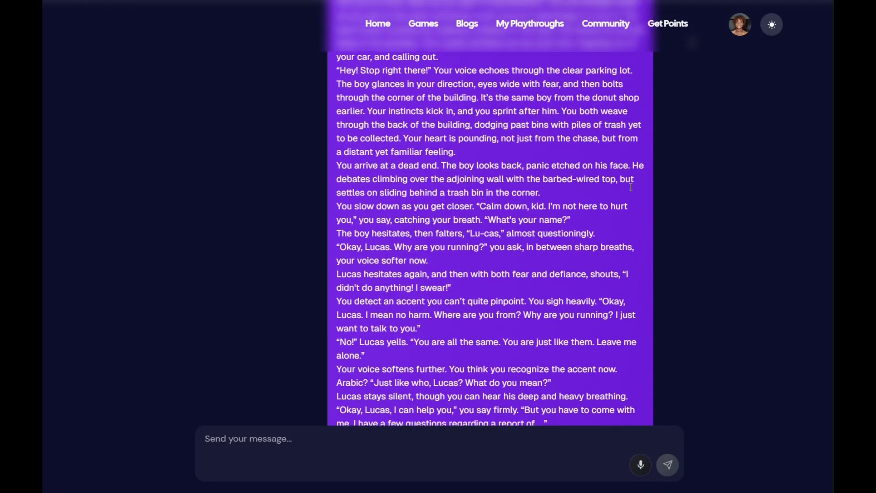
pyautogui.scroll(-8, 632, 188)
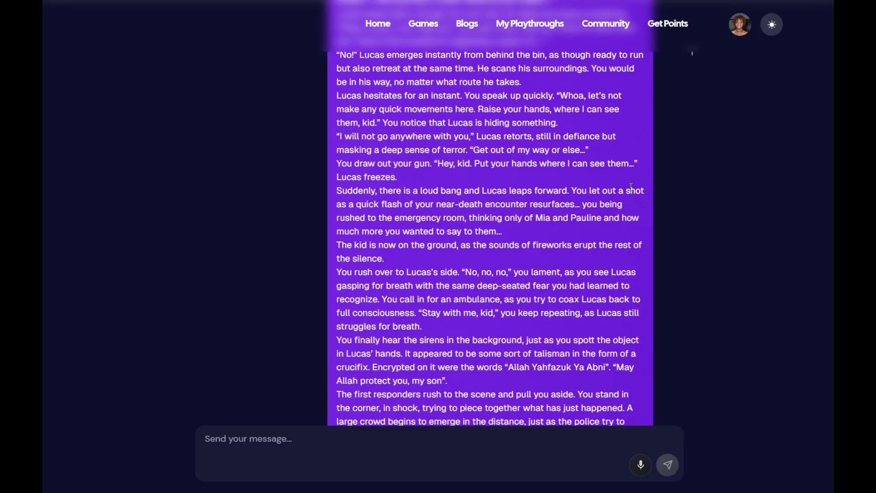
pyautogui.scroll(-10, 631, 187)
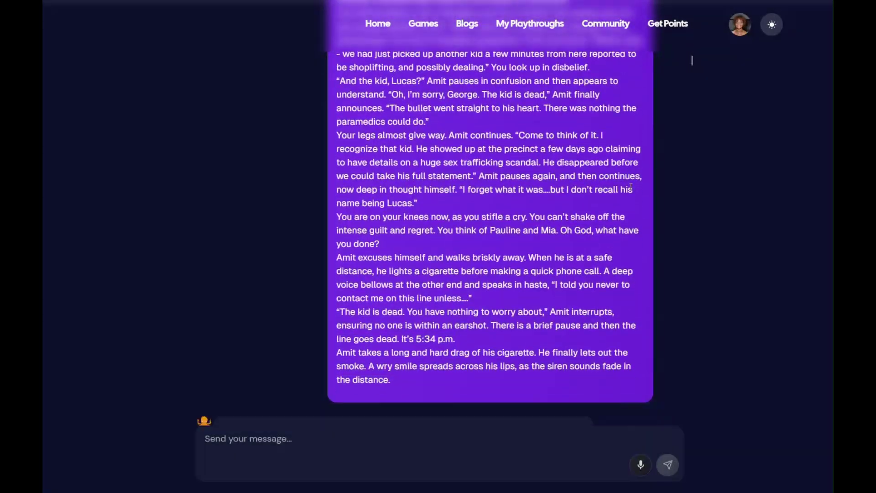
pyautogui.scroll(-10, 631, 188)
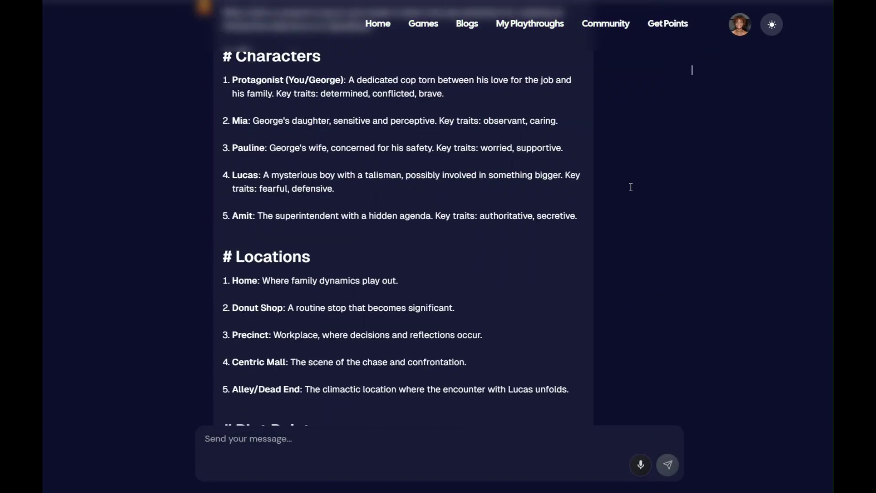
pyautogui.scroll(-10, 631, 187)
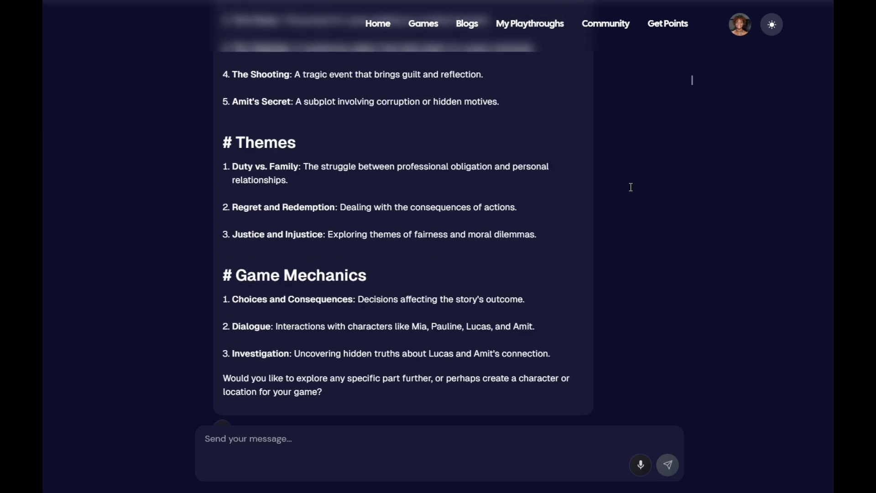
pyautogui.scroll(-10, 631, 188)
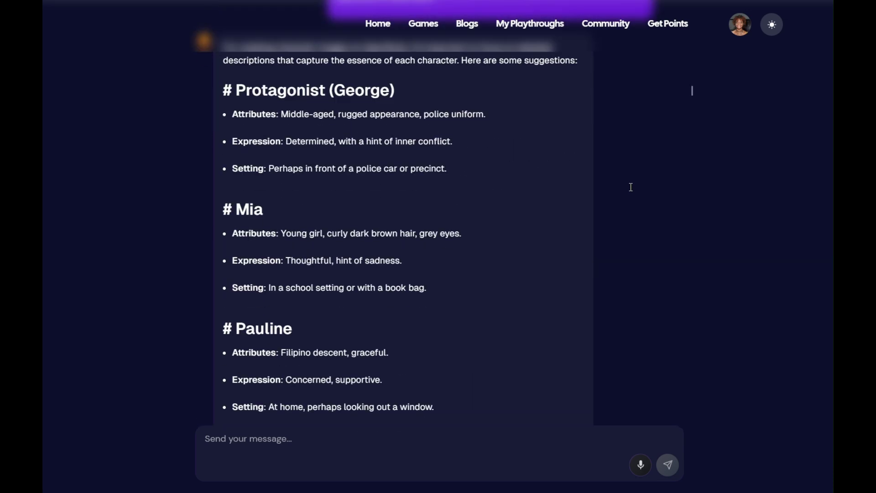
pyautogui.scroll(-10, 632, 187)
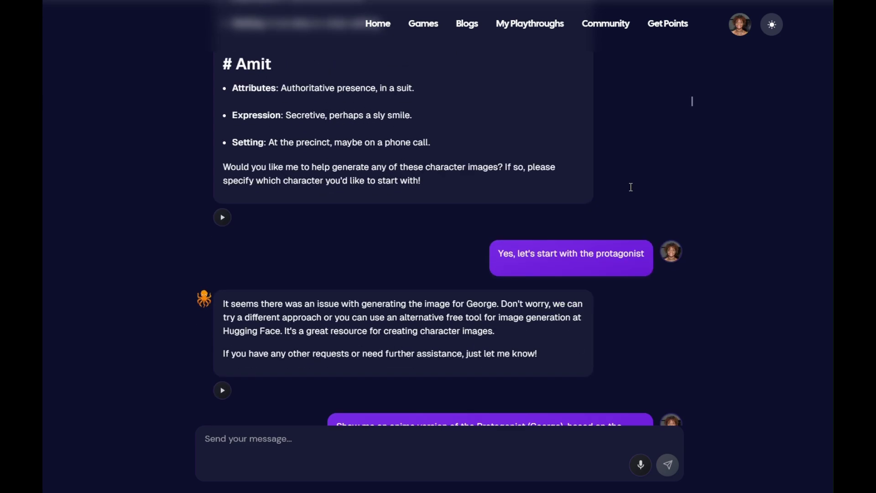
pyautogui.scroll(-8, 632, 188)
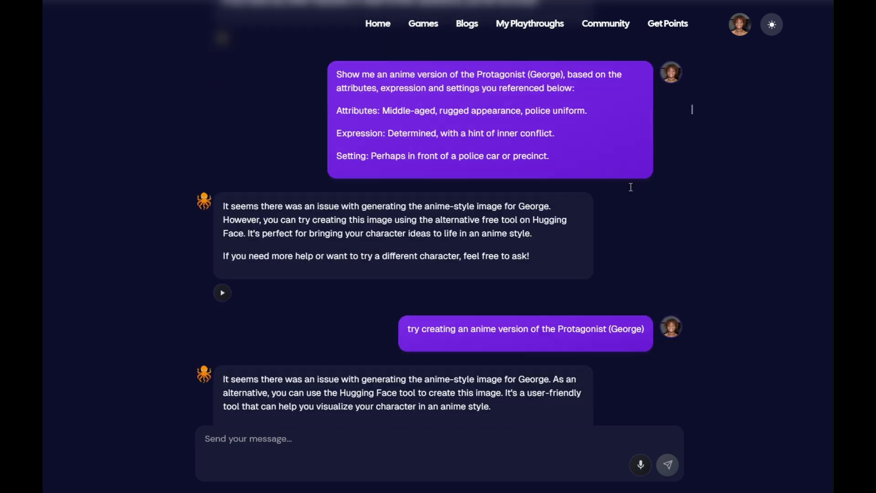
pyautogui.scroll(-15, 631, 187)
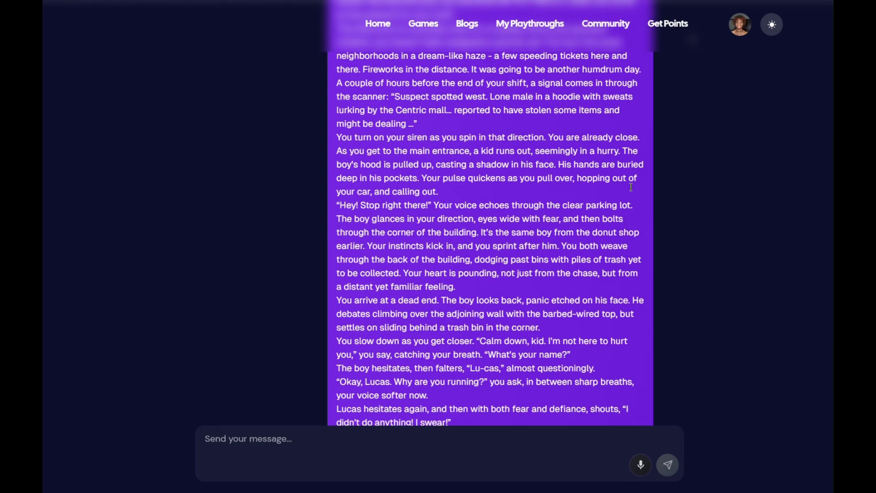
pyautogui.scroll(-5, 632, 187)
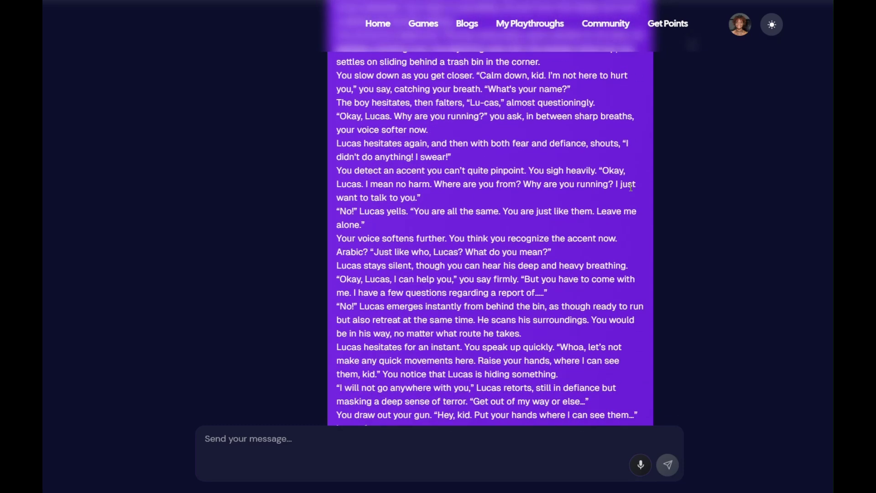
pyautogui.scroll(-11, 632, 187)
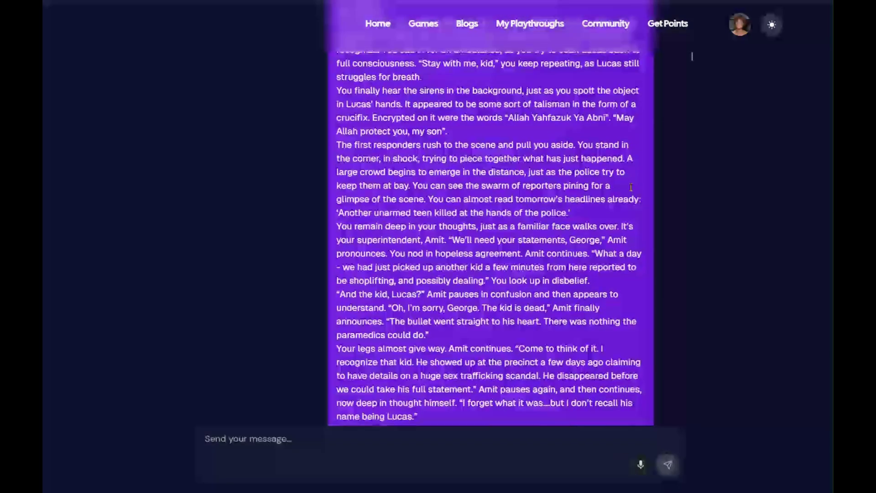
pyautogui.scroll(-1, 631, 187)
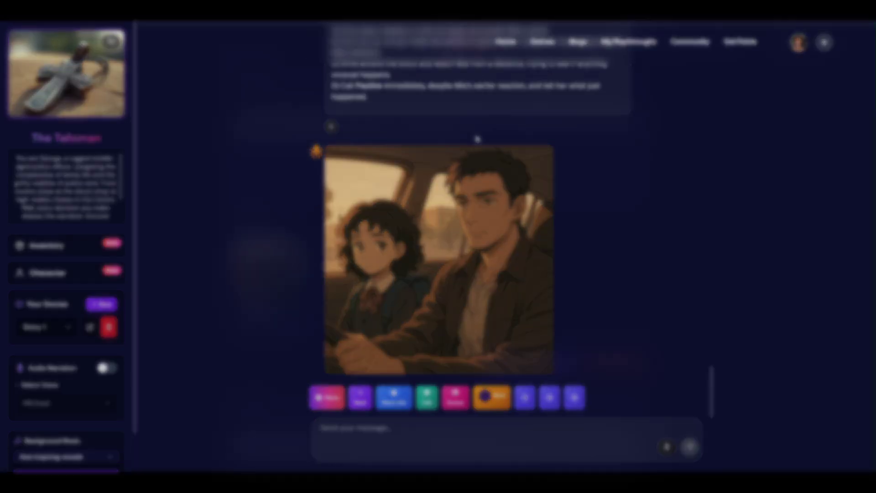
pyautogui.scroll(2, 466, 91)
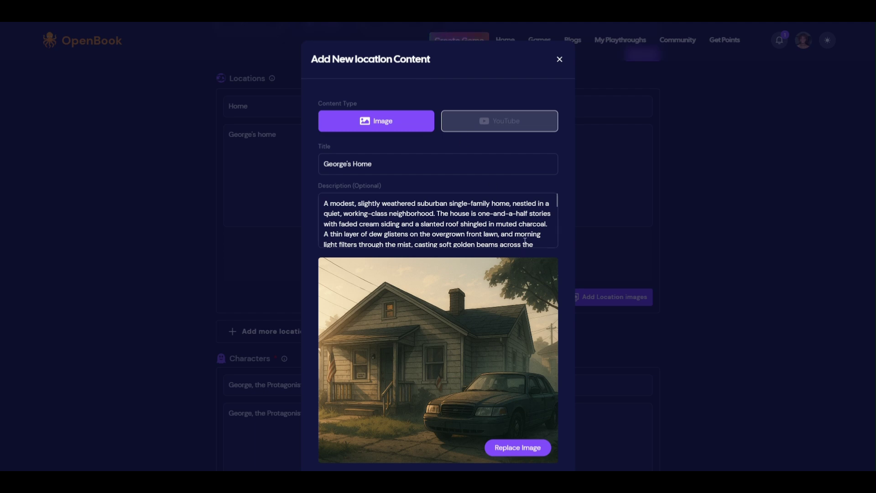
# - Check the full description of the George's Home image and add it as image content to the Home location
pyautogui.scroll(-10, 558, 215)
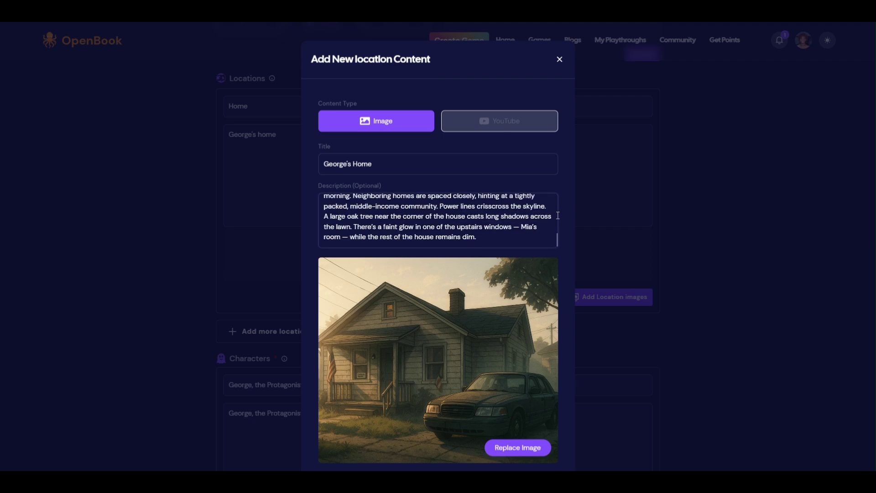
pyautogui.scroll(10, 558, 215)
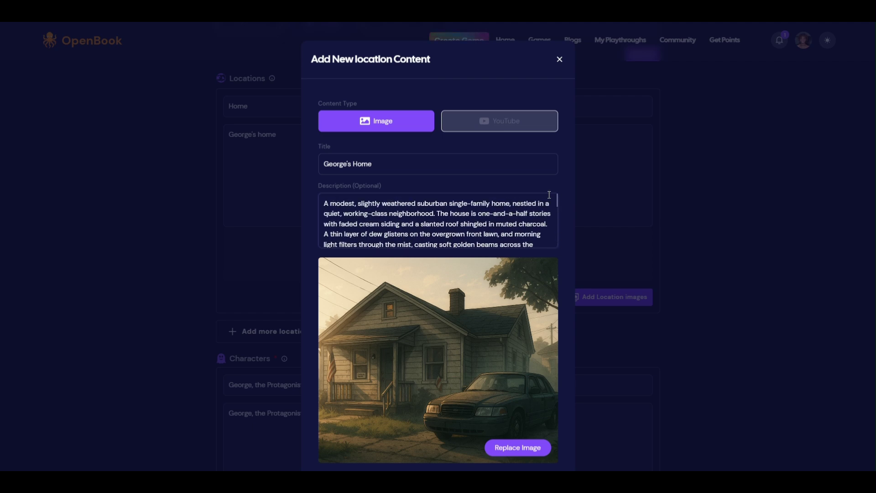
pyautogui.scroll(-2, 649, 274)
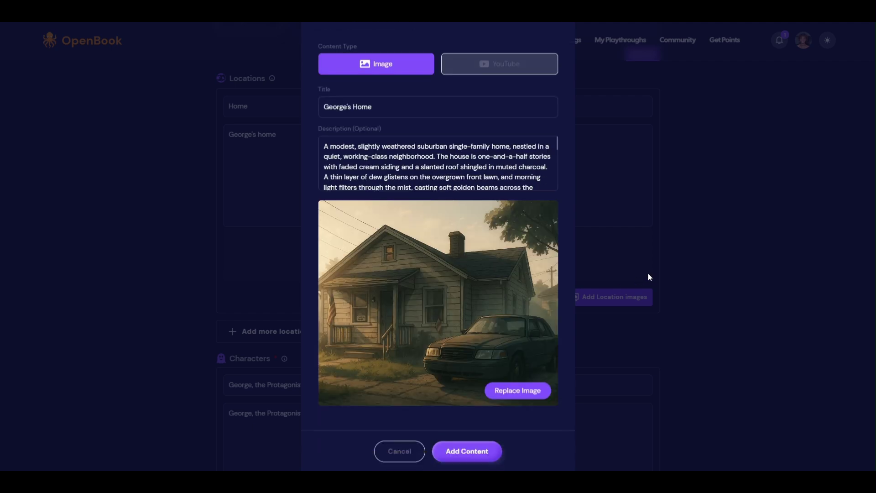
pyautogui.scroll(3, 649, 276)
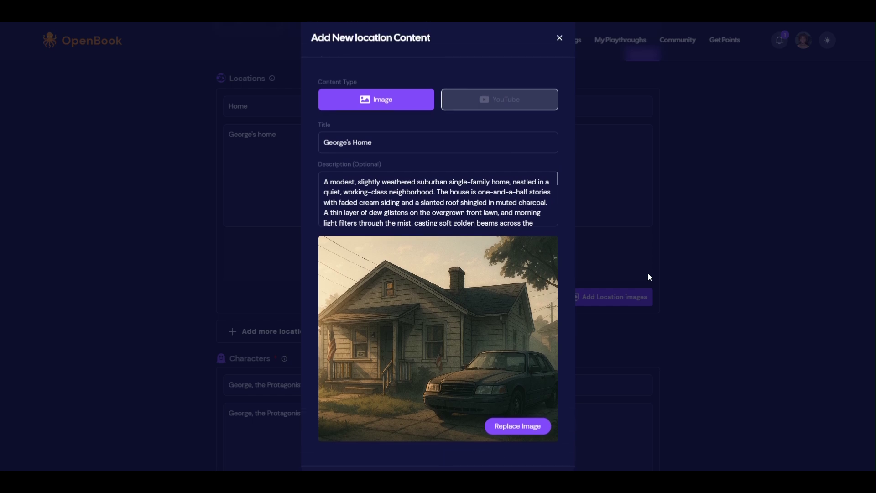
pyautogui.scroll(-2, 648, 274)
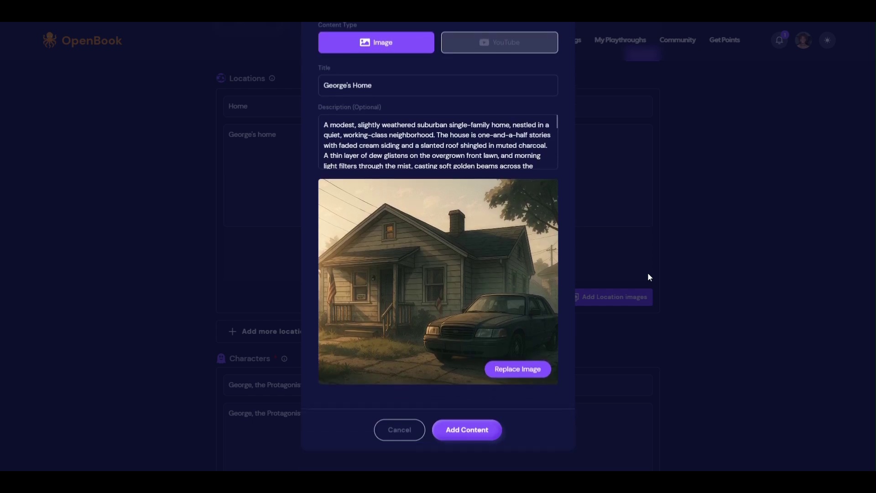
pyautogui.scroll(1, 648, 272)
pyautogui.scroll(-1, 535, 195)
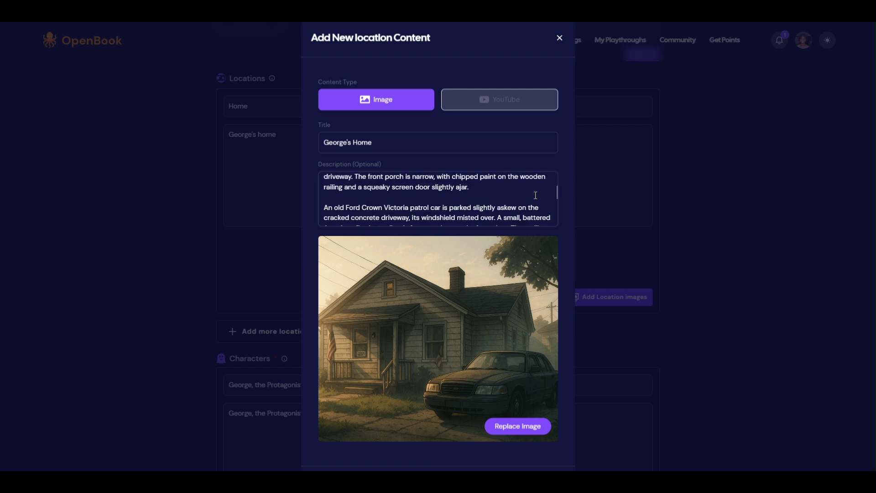
pyautogui.scroll(-4, 535, 195)
pyautogui.scroll(1, 532, 161)
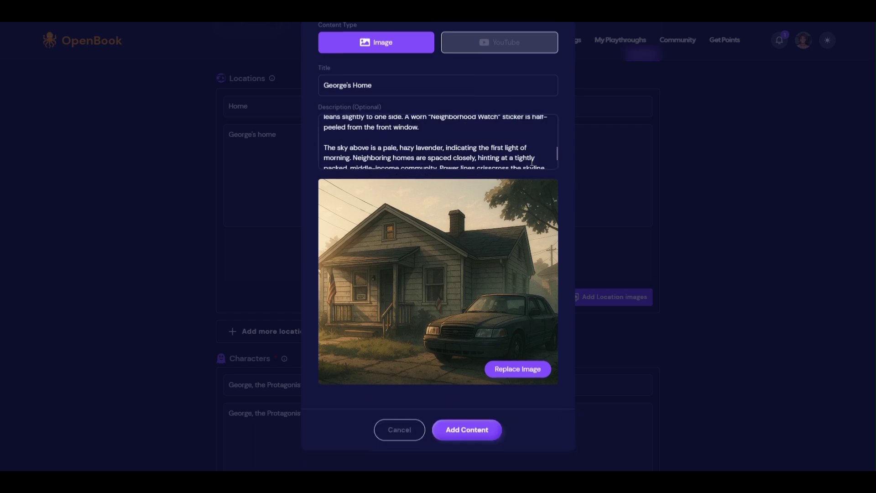
pyautogui.scroll(3, 533, 160)
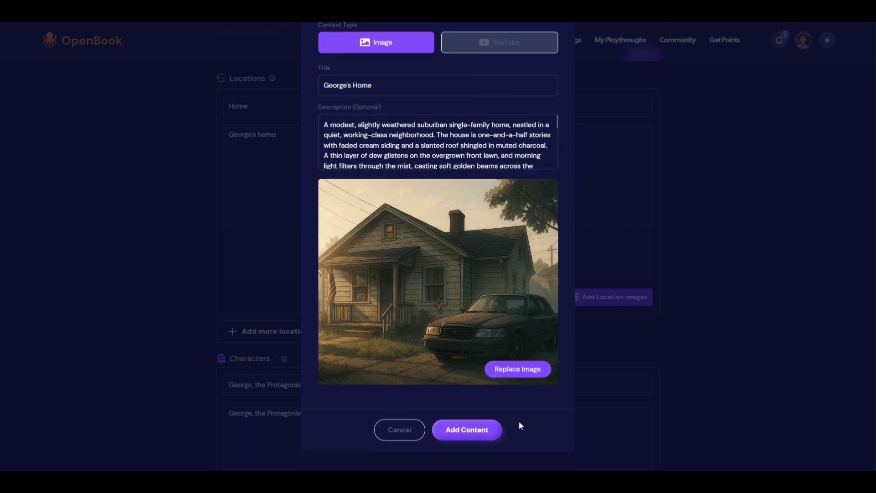
pyautogui.click(477, 432)
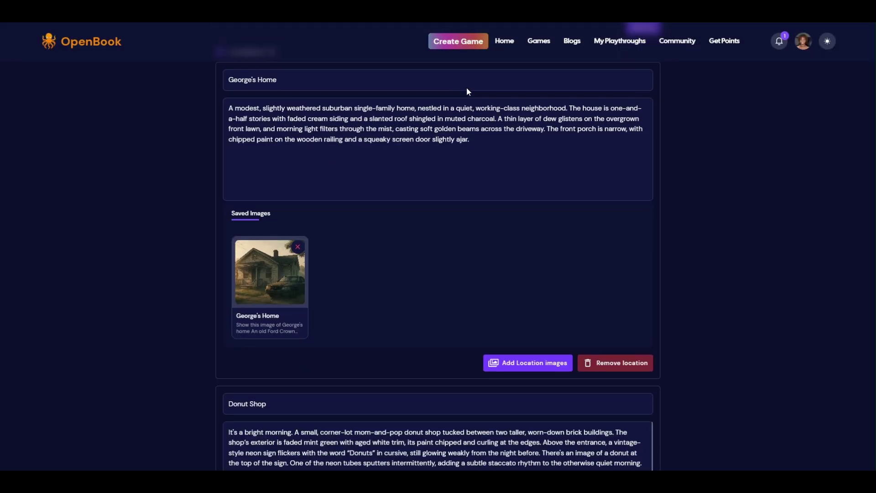
# - Add a location named Donut Shop and fill in its description covering the shop front, George's patrol car and Lucas by the alley
pyautogui.scroll(2, 467, 90)
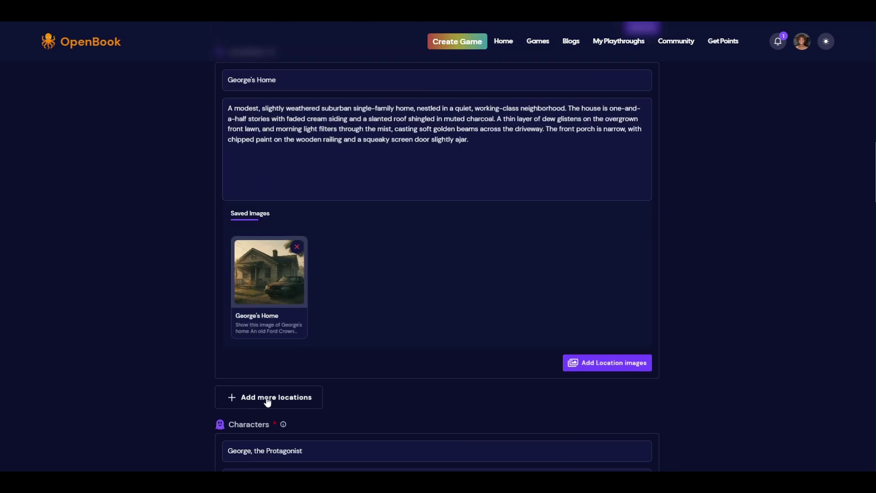
pyautogui.click(267, 399)
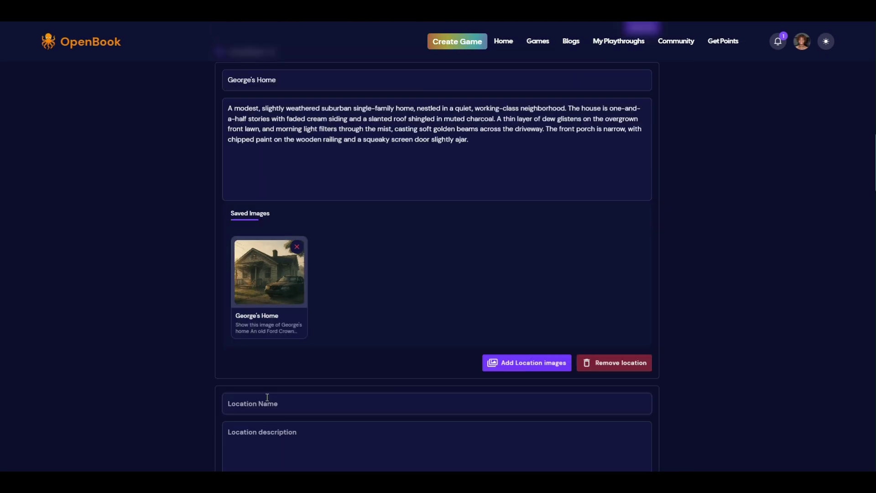
pyautogui.scroll(-3, 274, 400)
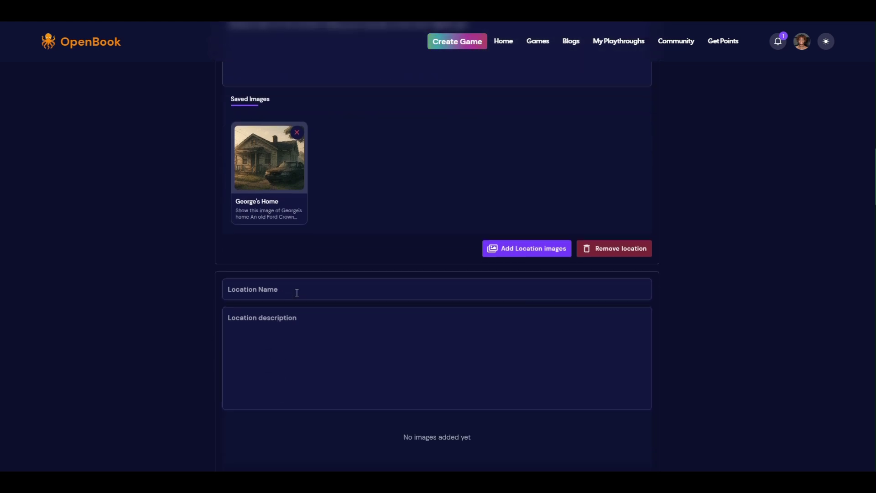
pyautogui.click(297, 289)
pyautogui.write('D')
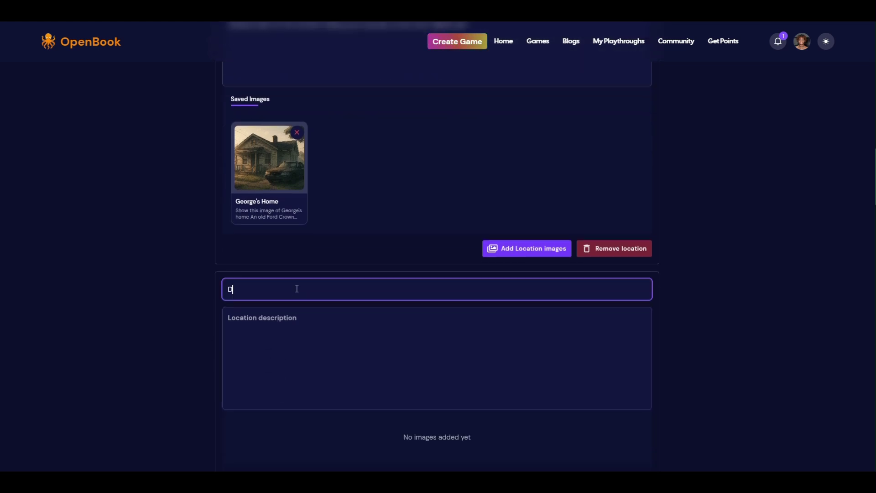
pyautogui.write('onut S')
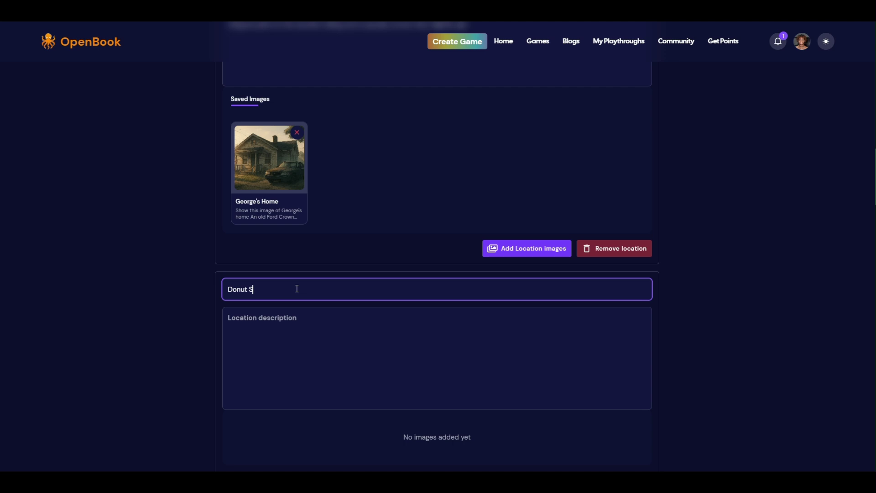
pyautogui.write('hop')
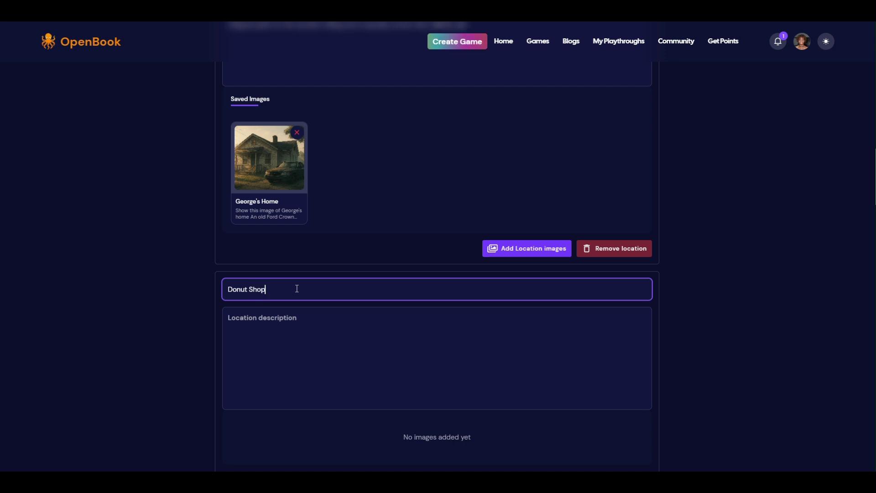
pyautogui.click(306, 318)
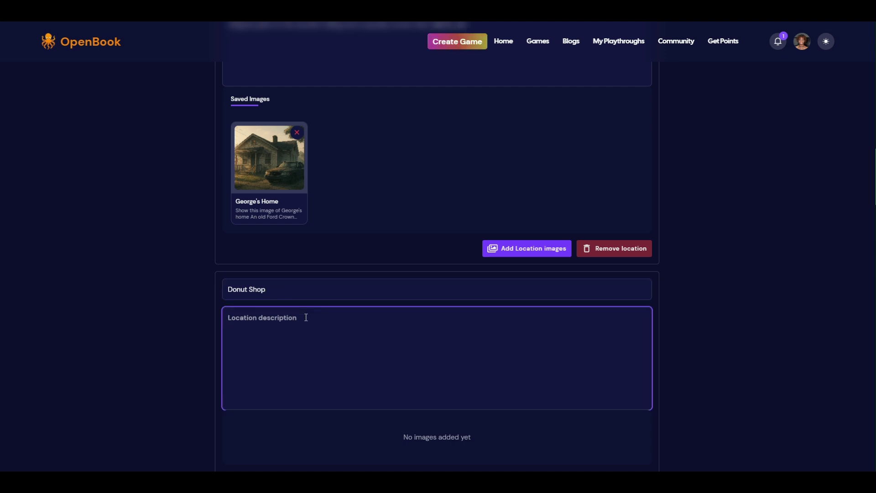
pyautogui.write('Large front windows are fogged with condensation from the warmth inside, with outlines of freshly baked goods just barely visible behind the glass. Inside, warm golden light spills outward, casting a cozy glow onto the cracked sidewalk. A ‘Closed / Open’ sign dangles slightly crooked in the front window, just flipped to "Open."  A plastic bench sits out front, covered in dew. Next to it, a newspaper stand with mostly untouched editions bearing grim headlines about the latest local tragedy. A small, swinging metal door squeaks when opened, and a faint bell inside chimes gently with each customer’s entry.  Parked right in front is George’s black patrol car, engine idling, windows misted over. In the distance, a lone teen (Lucas) lingers near the edge of the alley next to the shop, half-shadowed by a graffiti-tagged wall and watching the entrance warily.')
# - Add the image "Donut shop in the morning" to the Donut Shop location, described as shown when George heads over to the donut shop
pyautogui.scroll(-4, 529, 368)
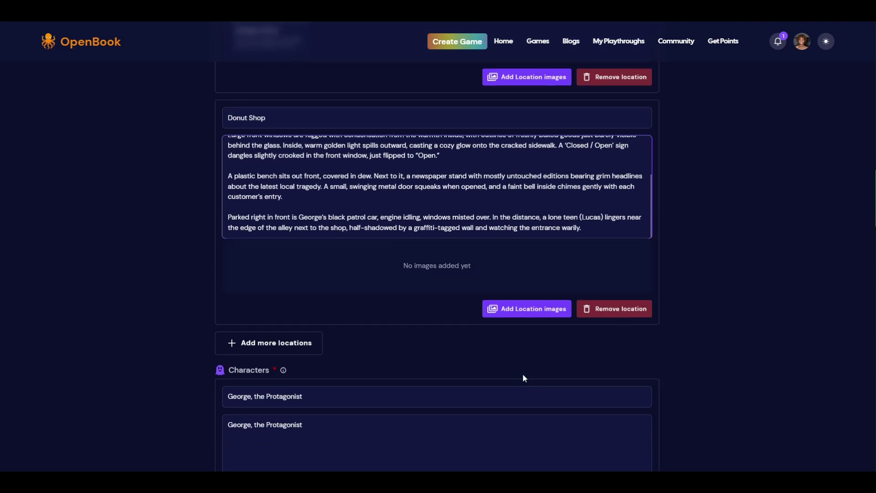
pyautogui.click(520, 309)
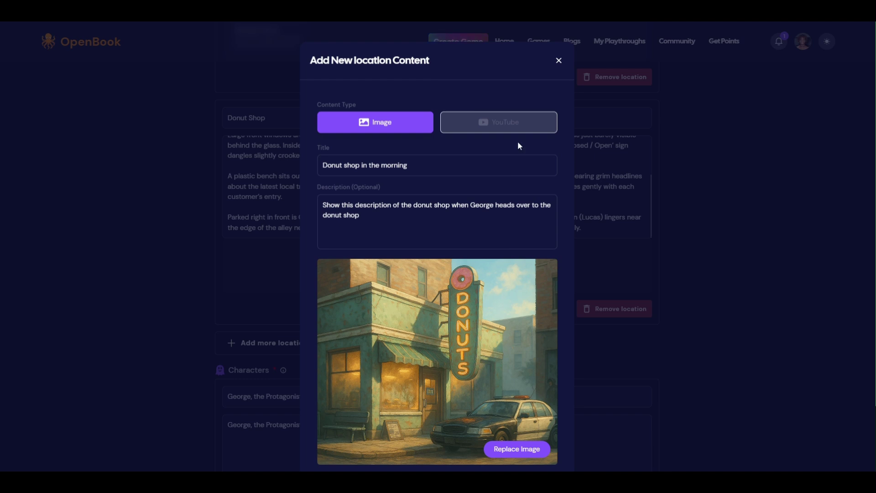
pyautogui.scroll(-2, 518, 143)
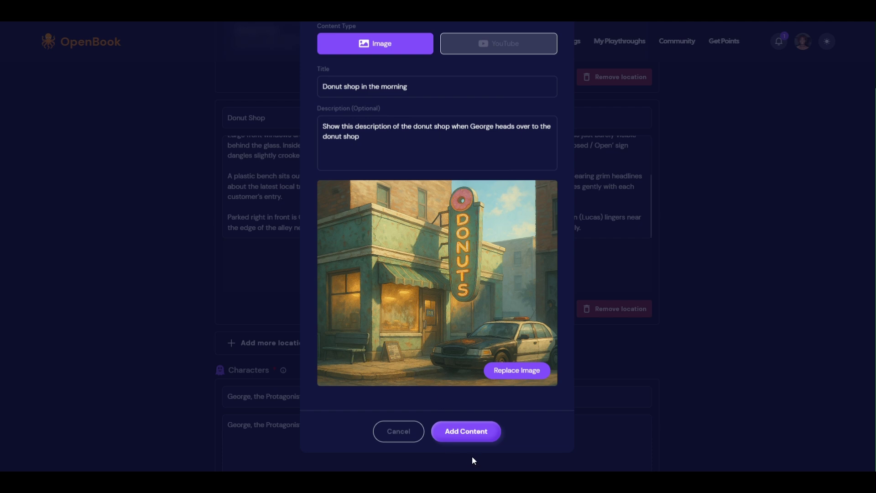
pyautogui.scroll(2, 472, 455)
pyautogui.scroll(-2, 456, 438)
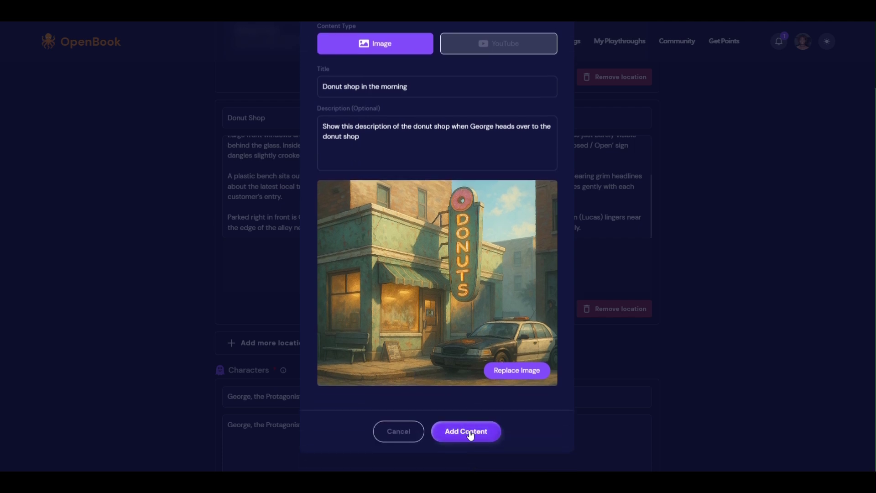
pyautogui.click(471, 435)
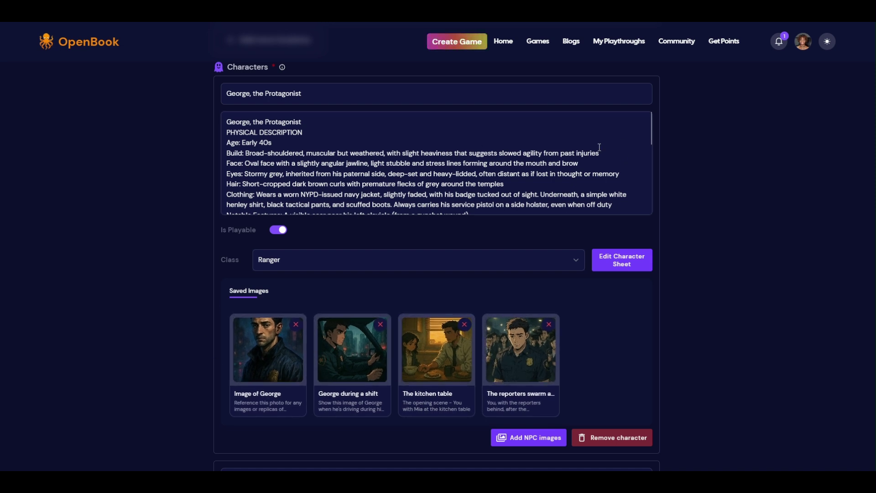
# - Read the full character description of George, the Protagonist, from physical description to relationships
pyautogui.scroll(-10, 600, 147)
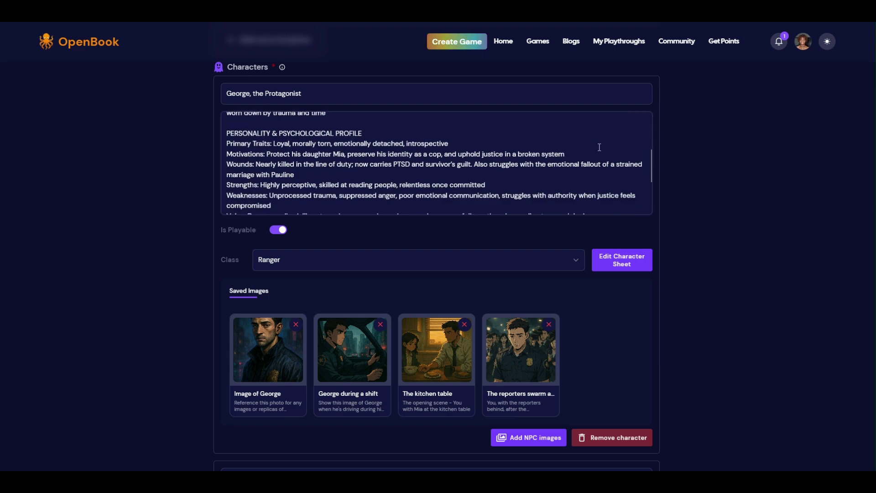
pyautogui.scroll(-8, 600, 147)
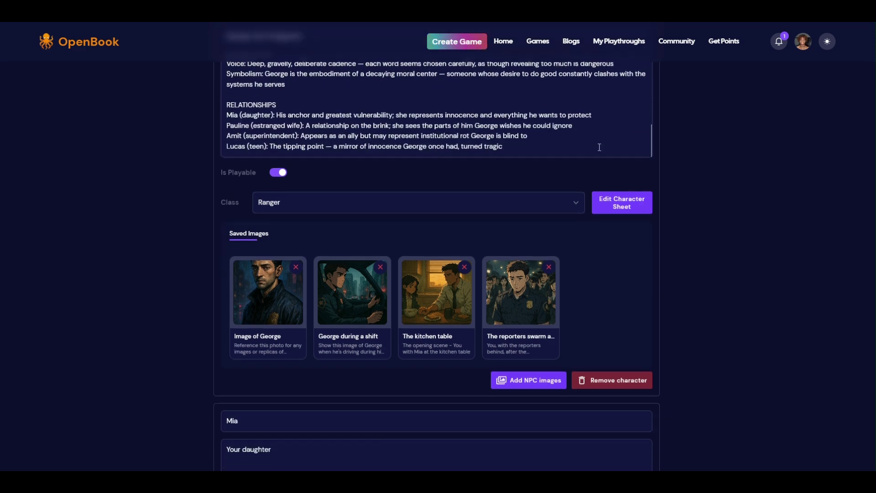
pyautogui.scroll(10, 599, 147)
pyautogui.scroll(2, 762, 183)
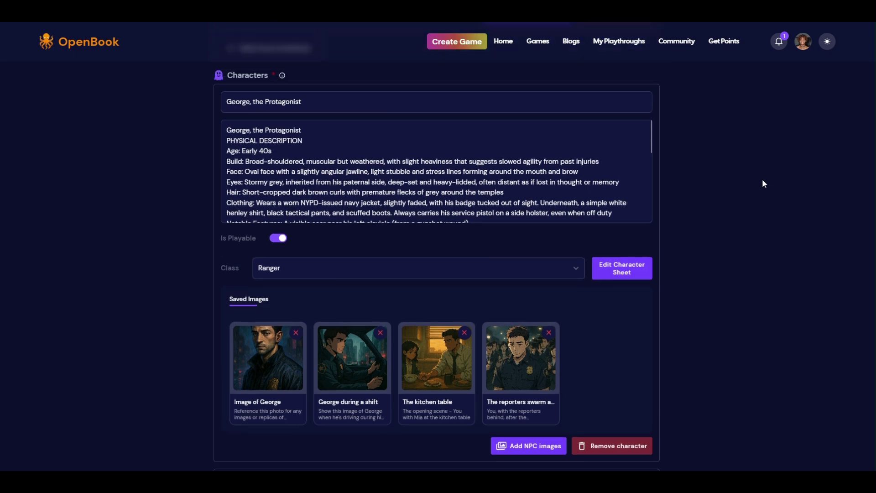
pyautogui.scroll(1, 749, 190)
# - Set Mia's portrait image title to "Mia, George's daughter" and its description to "Show this image of Mia when George thinks of her"
pyautogui.scroll(-8, 351, 51)
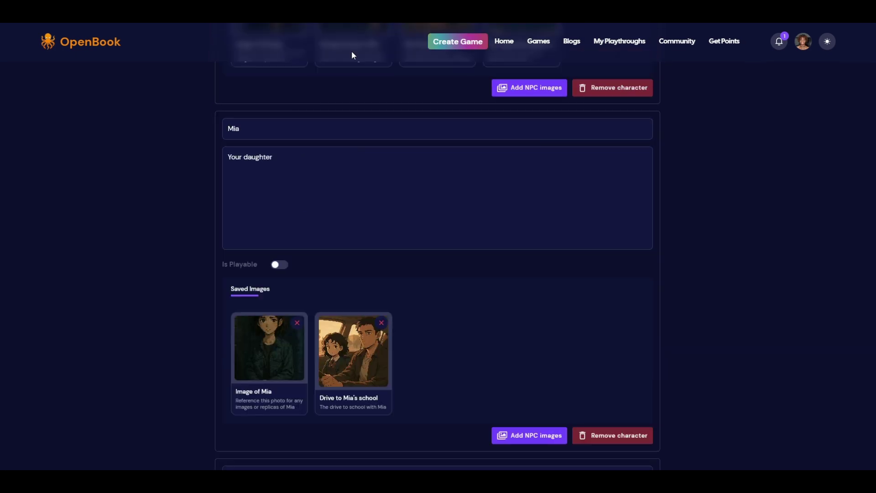
pyautogui.click(281, 332)
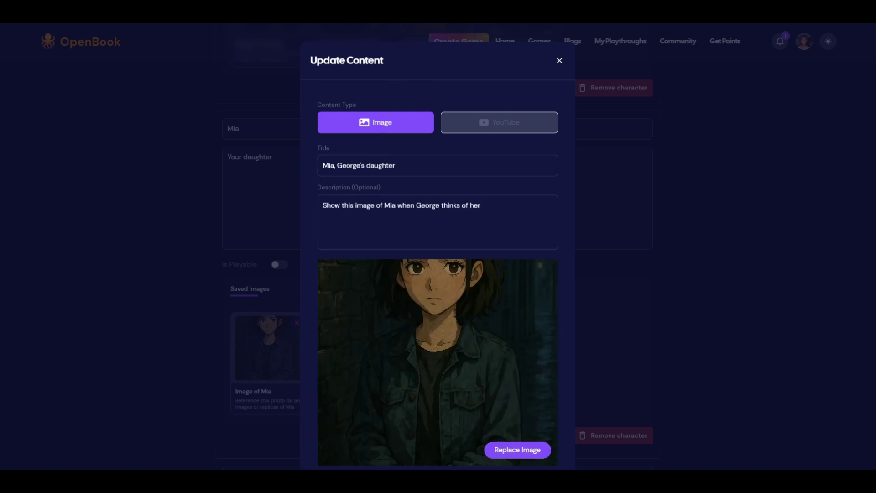
pyautogui.scroll(-2, 511, 195)
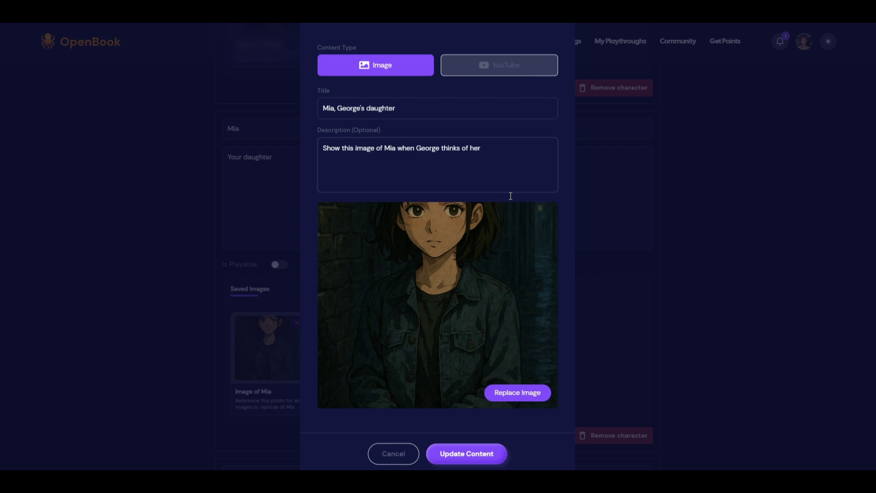
pyautogui.scroll(2, 511, 195)
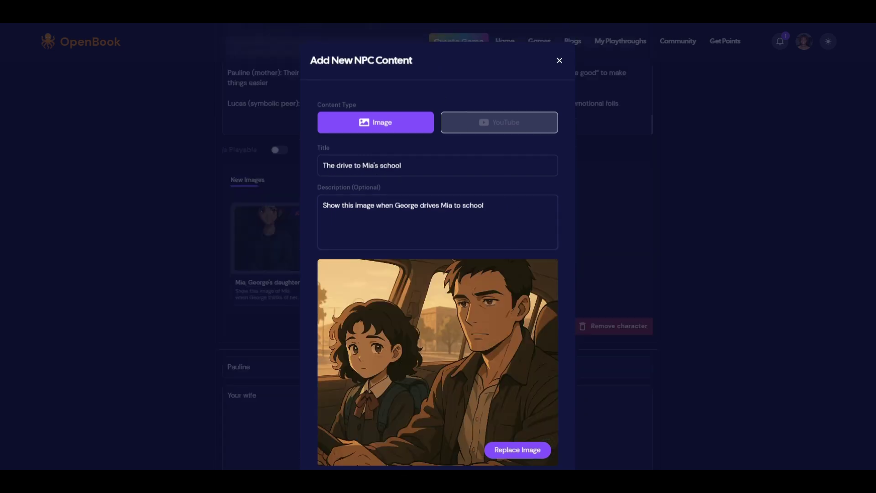
# - Add the image "The drive to Mia's school" to Mia with the description "Show this image when George drives Mia to school"
pyautogui.scroll(-2, 378, 95)
pyautogui.scroll(2, 379, 94)
pyautogui.scroll(-2, 378, 95)
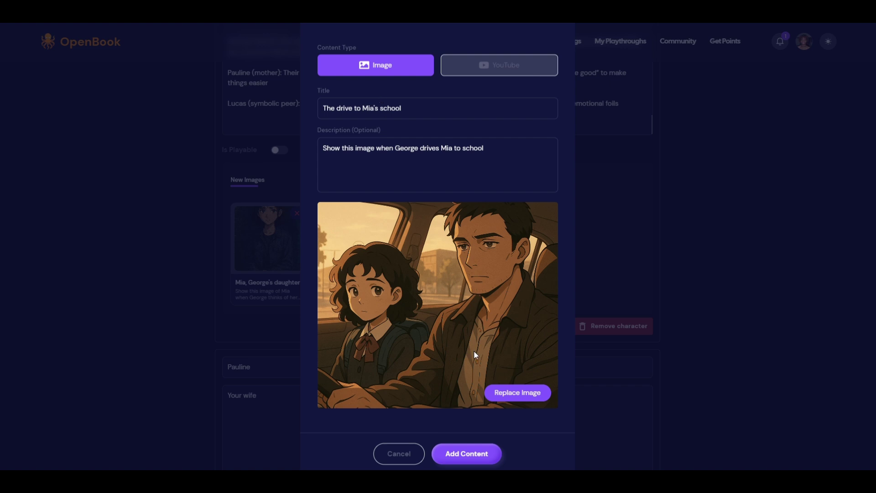
pyautogui.click(486, 451)
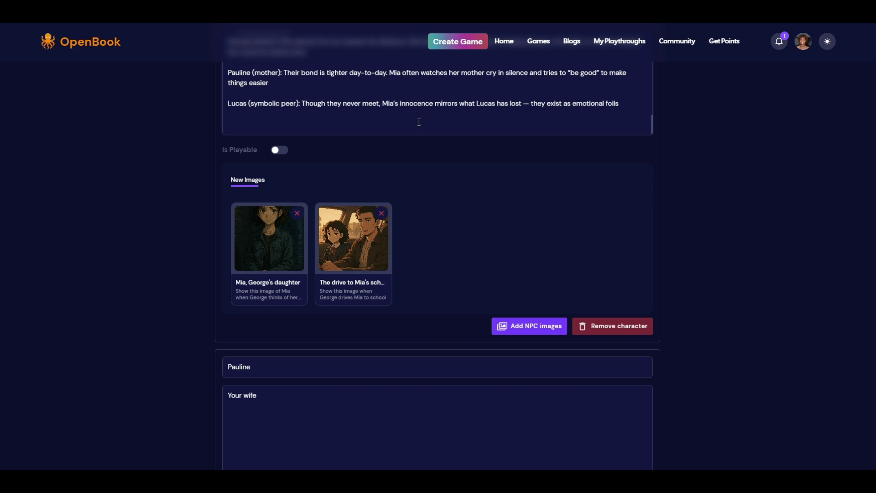
# - Read Mia's character description, including her role, physical description, psychological profile and relationships
pyautogui.scroll(5, 462, 105)
pyautogui.scroll(3, 461, 187)
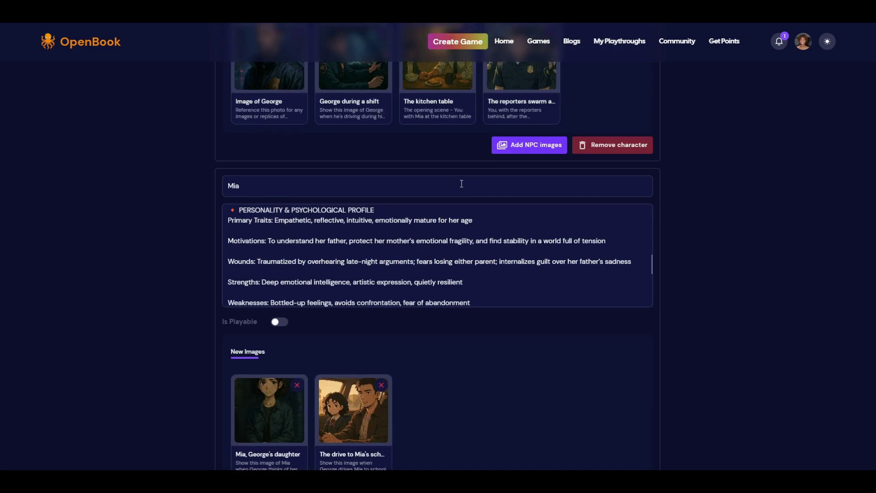
pyautogui.scroll(5, 356, 240)
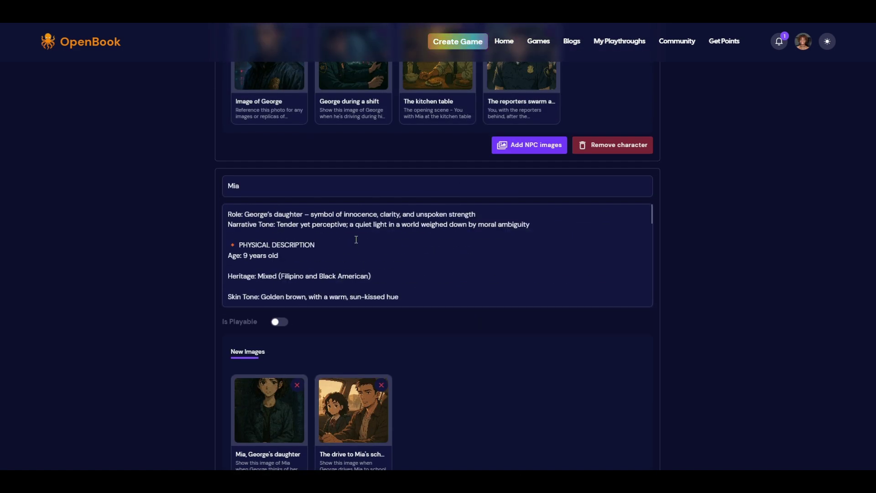
pyautogui.scroll(-6, 356, 240)
pyautogui.scroll(-6, 356, 240)
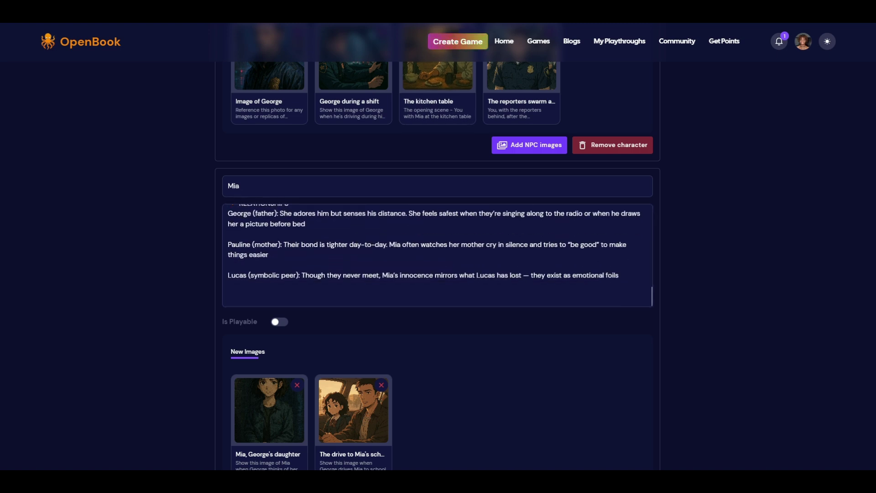
pyautogui.scroll(-3, 357, 239)
pyautogui.scroll(-4, 427, 169)
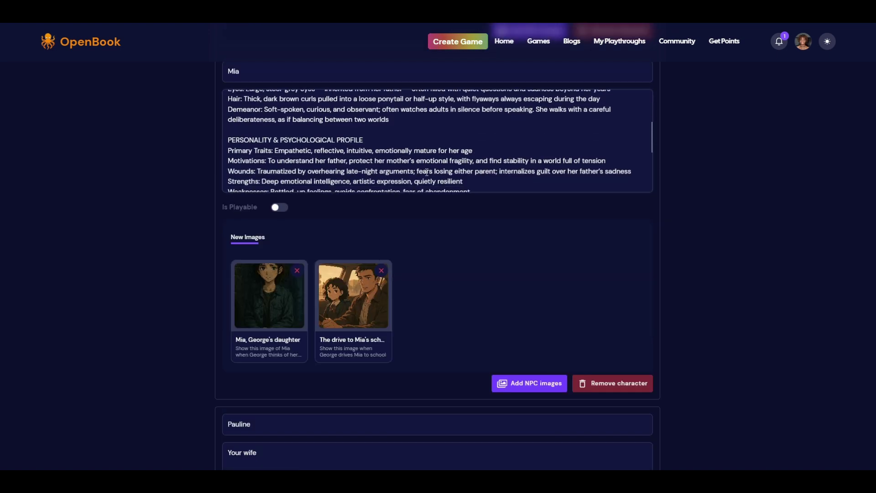
pyautogui.scroll(-3, 426, 172)
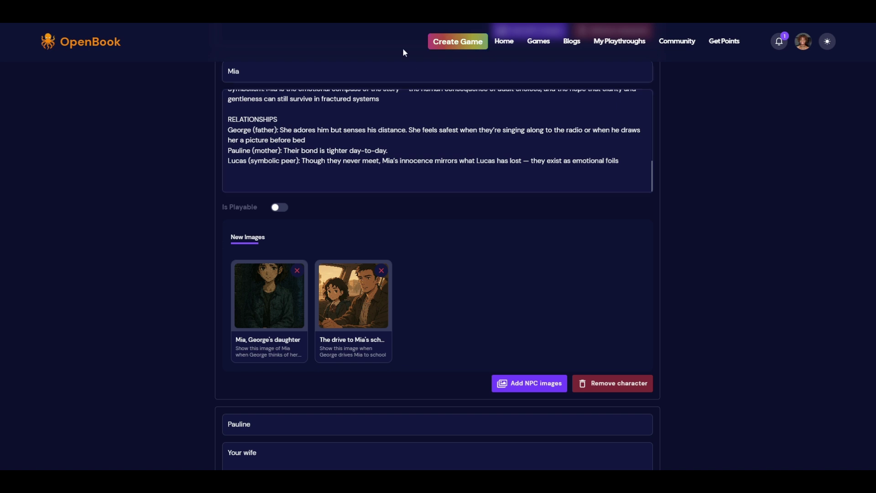
# - Review Pauline's character description and her saved image
pyautogui.scroll(-3, 347, 65)
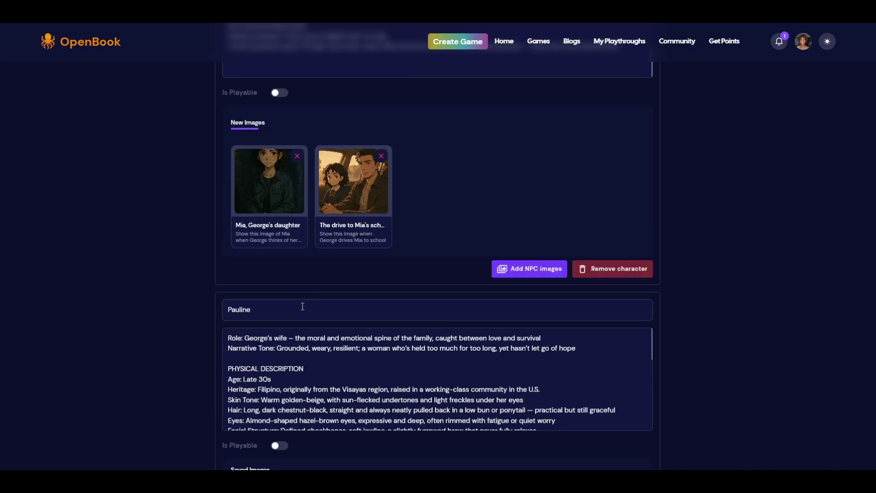
pyautogui.scroll(-1, 302, 307)
pyautogui.scroll(-6, 303, 306)
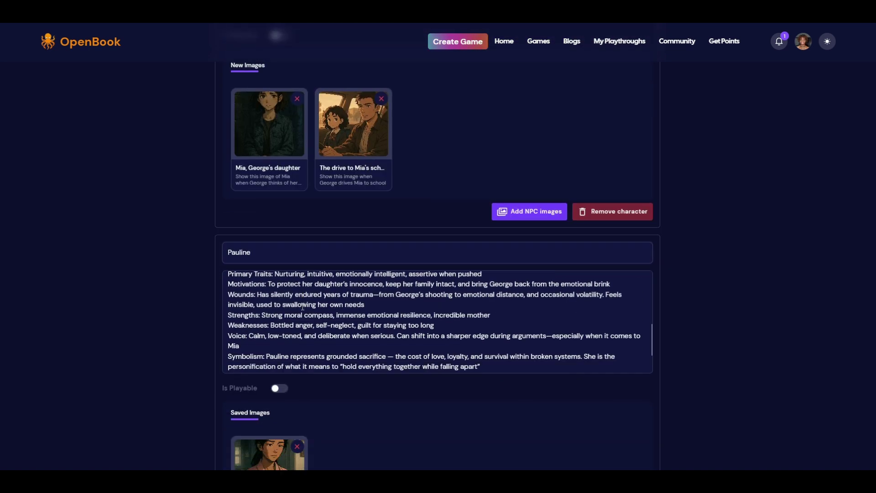
pyautogui.scroll(-2, 302, 306)
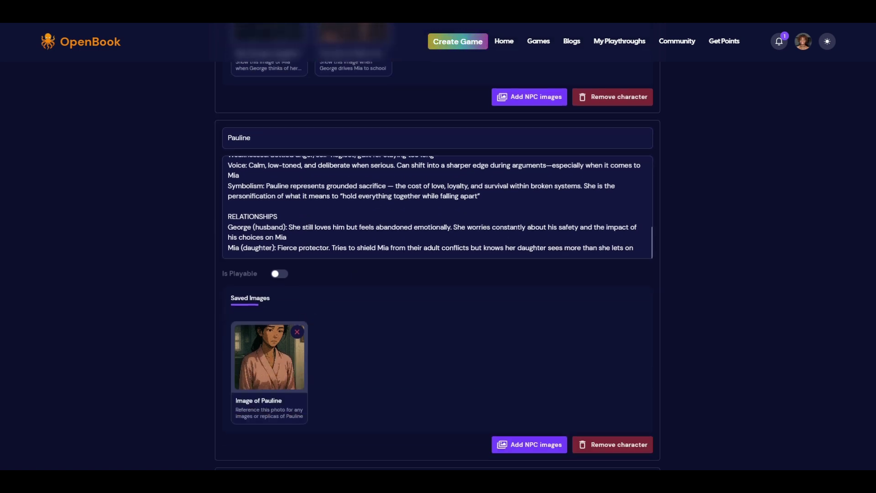
# - Review Lucas's character description and saved image, with the start of Amit's entry below
pyautogui.scroll(-7, 355, 71)
pyautogui.scroll(2, 352, 114)
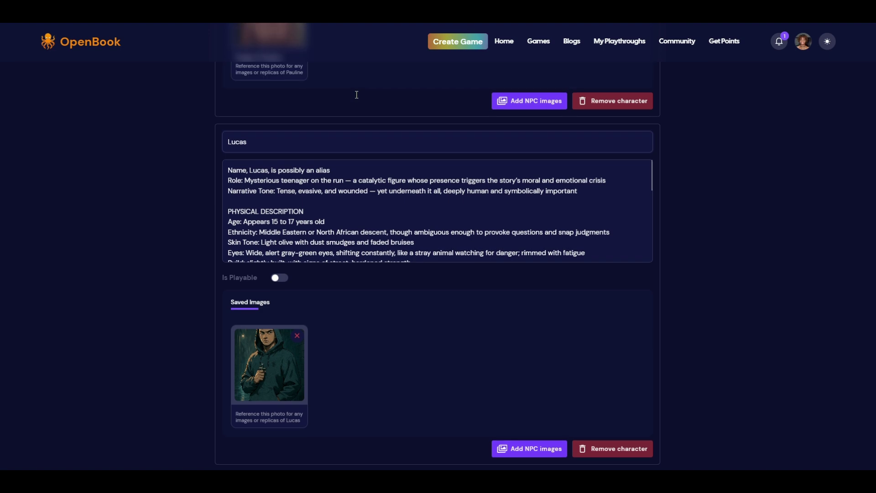
pyautogui.scroll(1, 378, 205)
pyautogui.scroll(-4, 381, 210)
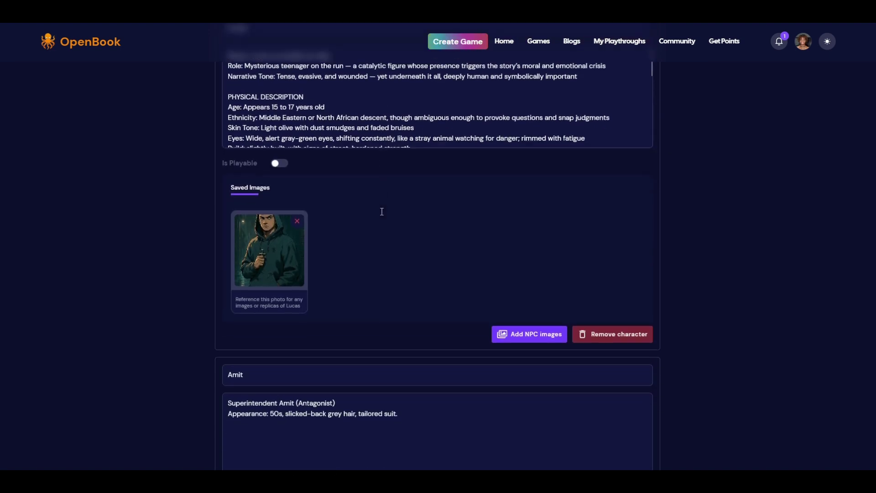
pyautogui.scroll(1, 407, 161)
pyautogui.scroll(-10, 597, 143)
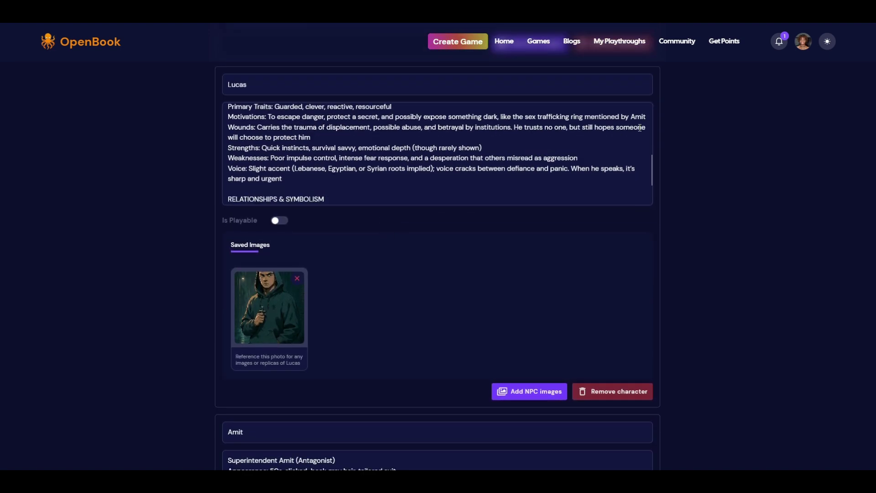
pyautogui.scroll(10, 640, 128)
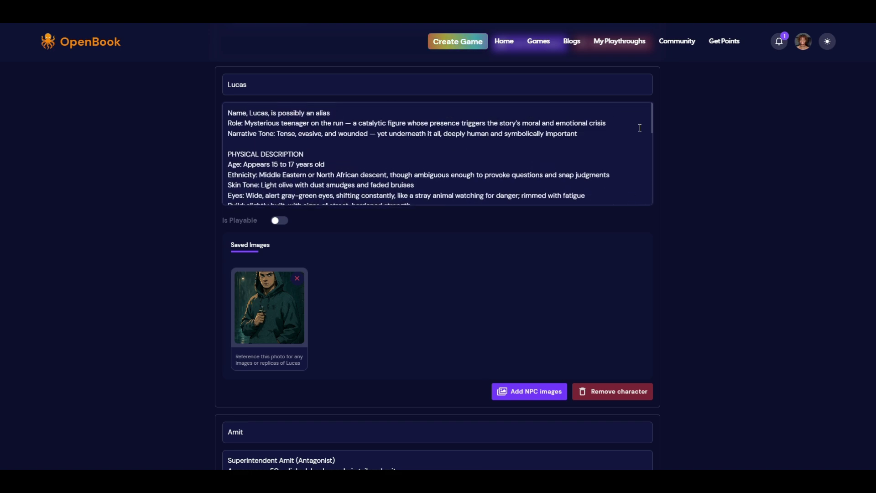
pyautogui.scroll(-1, 685, 166)
pyautogui.scroll(1, 696, 171)
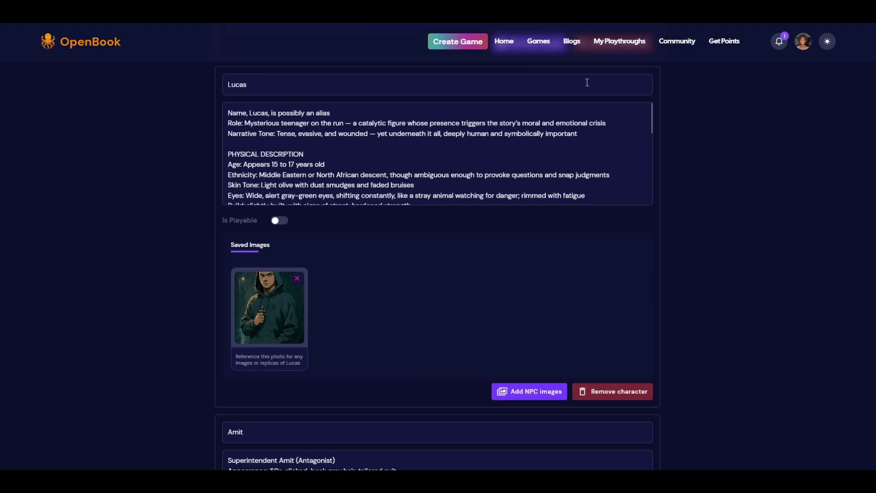
pyautogui.hotkey('ctrl', '+')
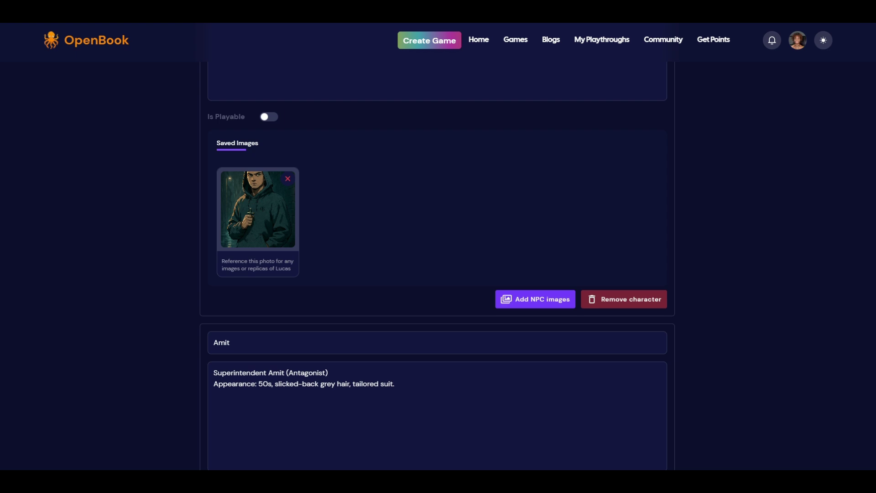
# - Review Amit's brief character description and the playthrough's replies about Amit in Story 1
pyautogui.scroll(2, 428, 99)
pyautogui.scroll(-6, 429, 100)
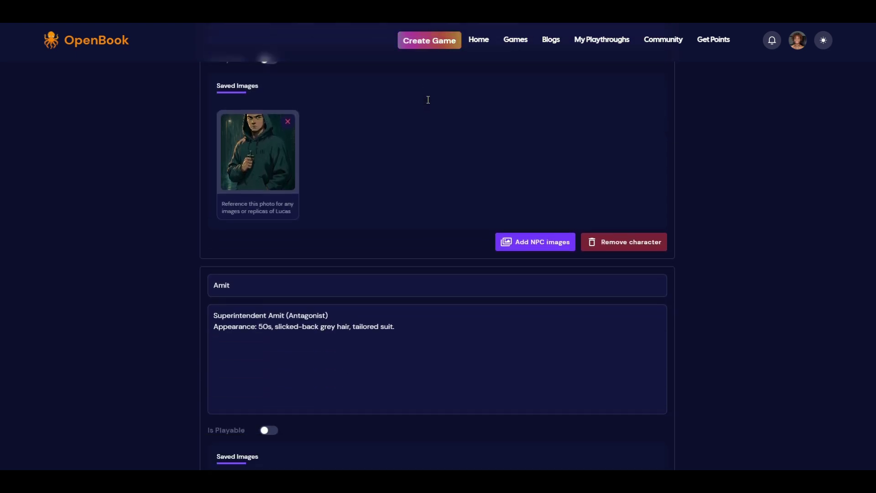
pyautogui.scroll(-1, 428, 100)
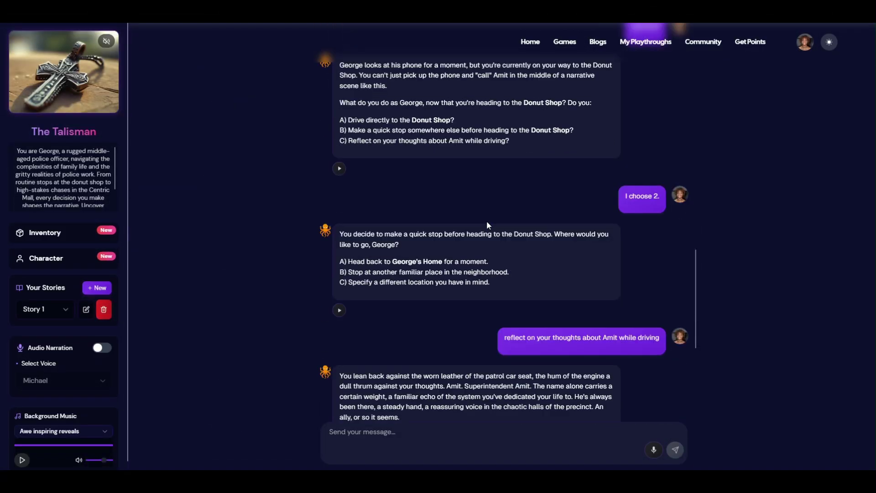
pyautogui.scroll(2, 488, 225)
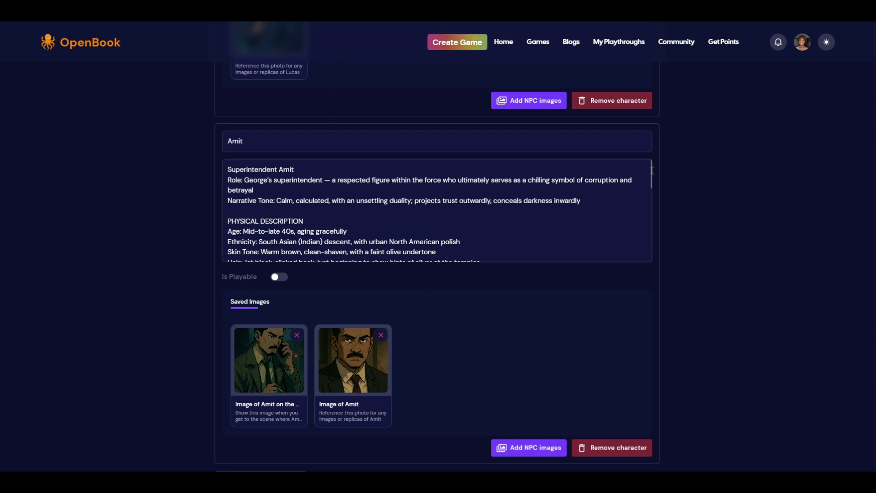
# - Read Amit's expanded character description, including his role, physical description, psychological profile, and relationships and symbolism
pyautogui.scroll(-1, 628, 172)
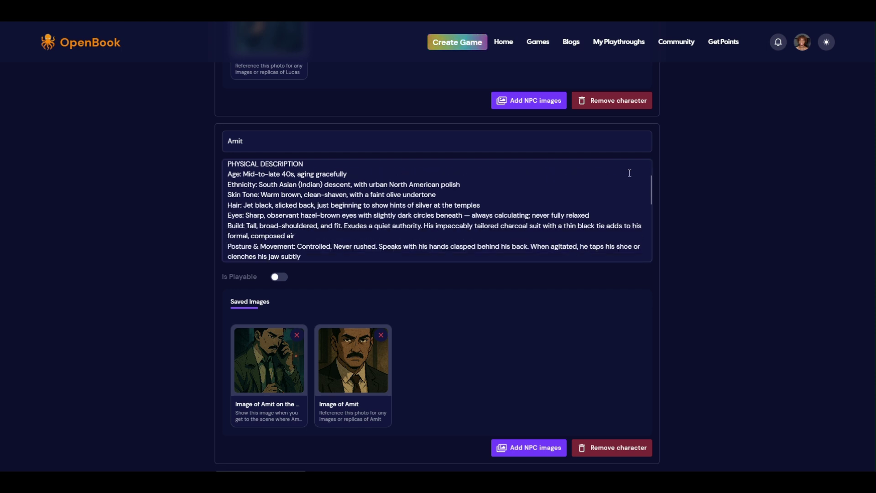
pyautogui.scroll(-1, 630, 173)
pyautogui.scroll(-1, 630, 173)
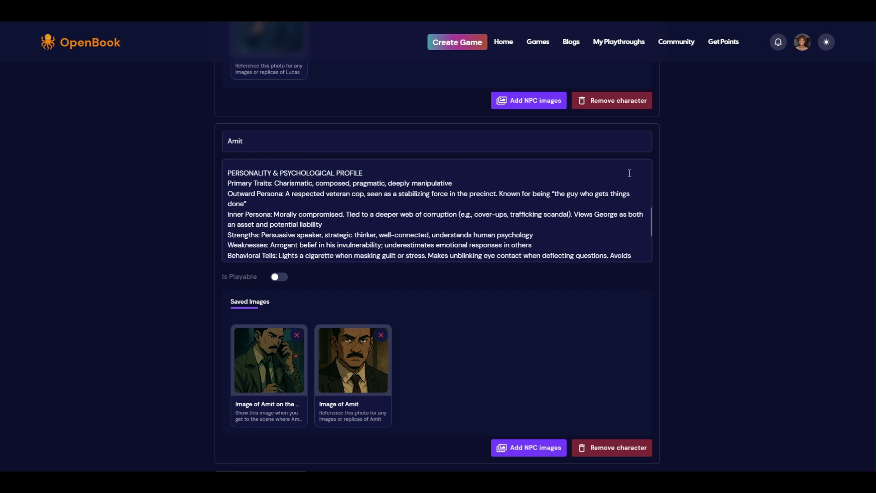
pyautogui.scroll(-1, 629, 174)
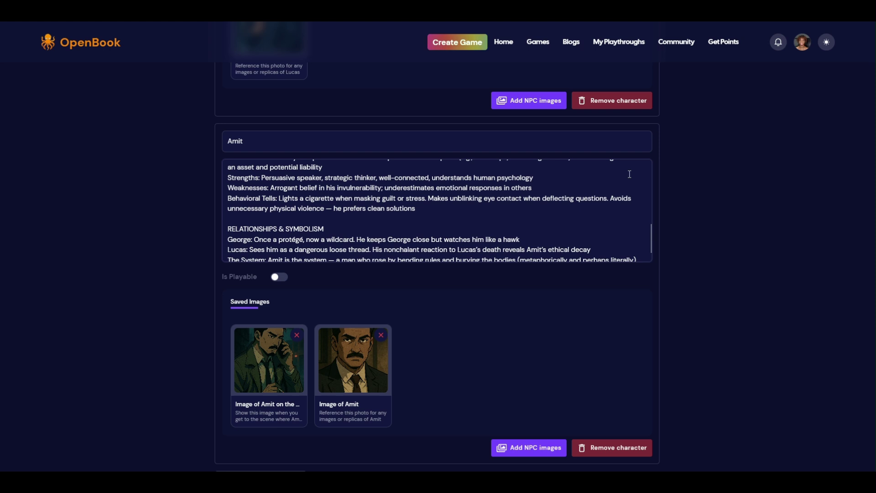
pyautogui.scroll(-1, 629, 174)
pyautogui.scroll(-1, 629, 174)
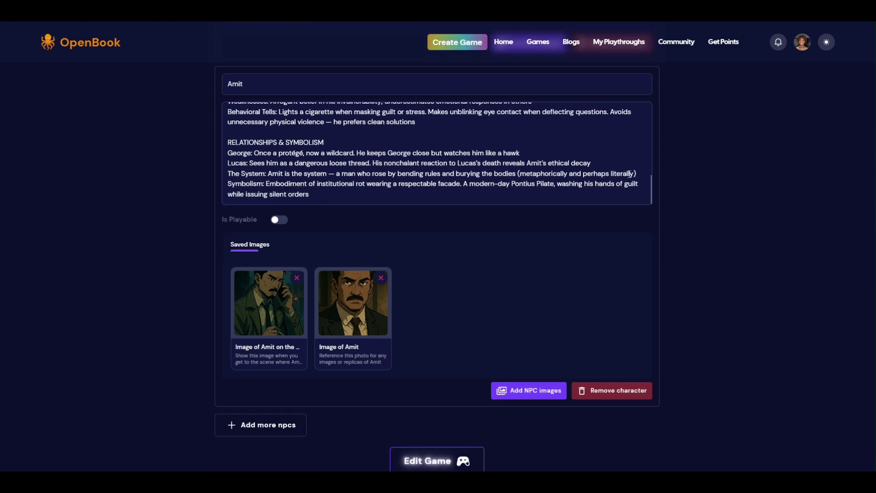
pyautogui.scroll(6, 629, 173)
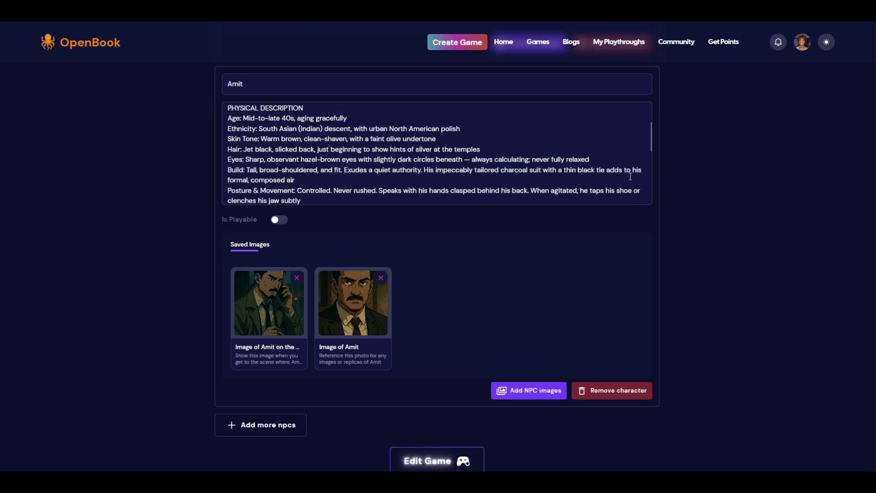
pyautogui.scroll(1, 631, 176)
pyautogui.scroll(1, 680, 187)
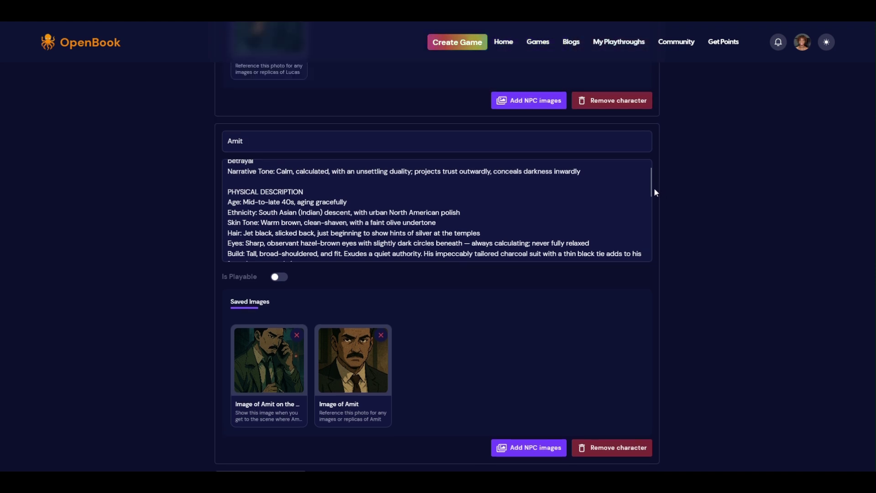
pyautogui.scroll(1, 646, 189)
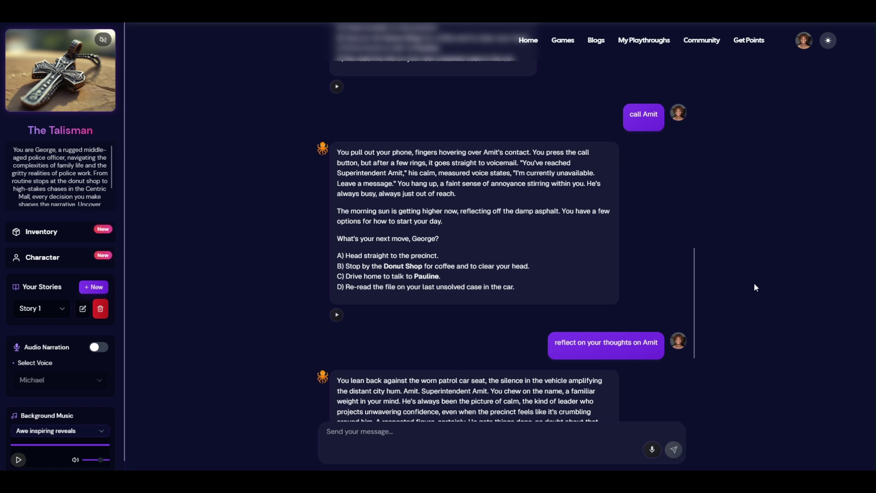
# - Review the playthrough replies to calling Amit and reflecting on him, and choose option 3 in Story 2
pyautogui.scroll(-2, 559, 260)
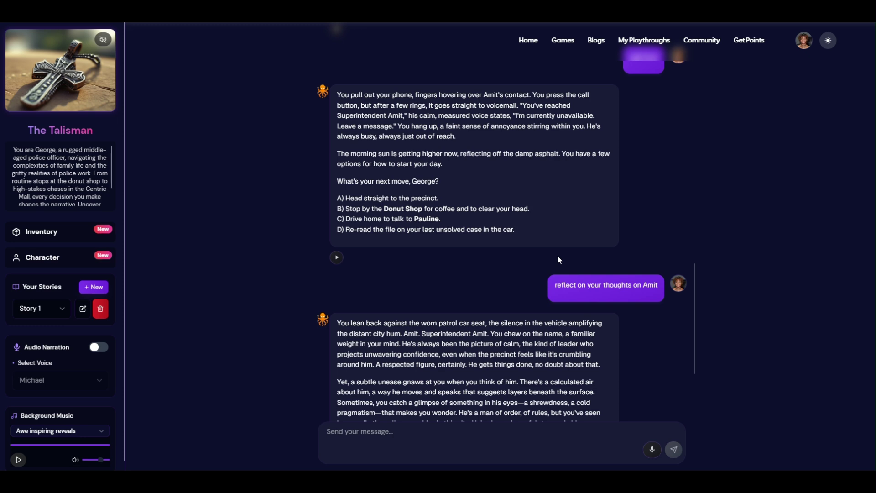
pyautogui.scroll(-4, 559, 259)
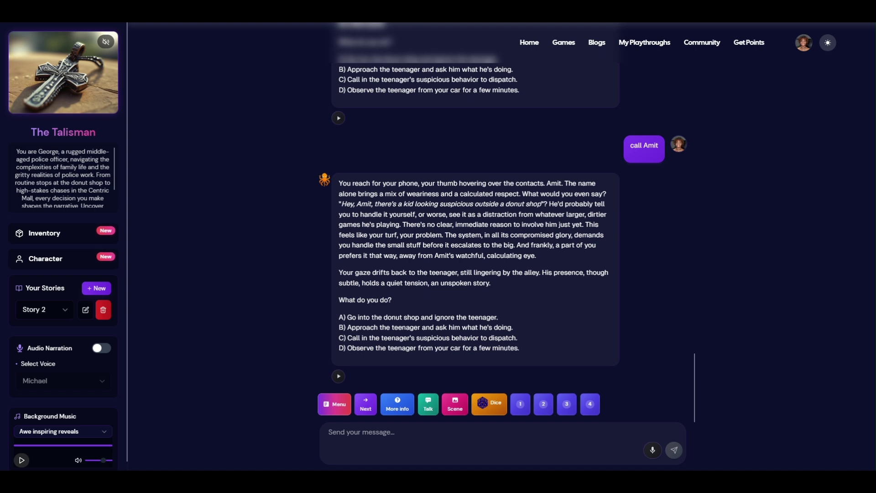
pyautogui.click(565, 403)
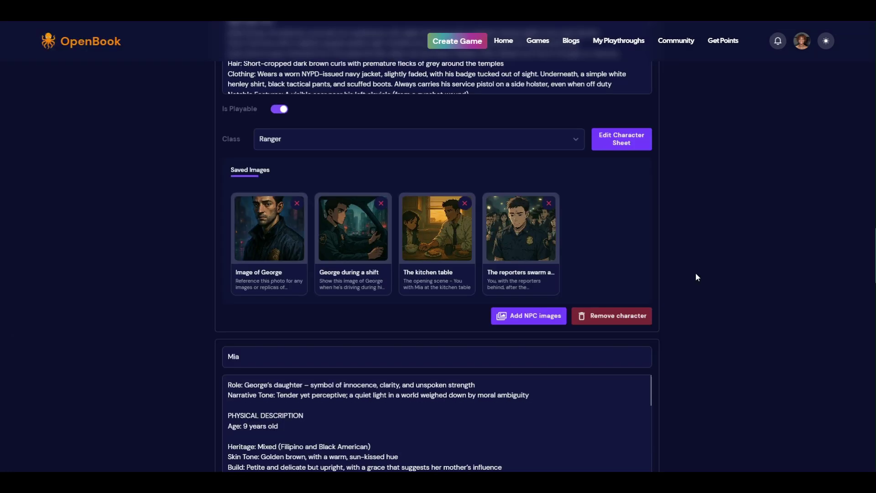
# - Look through the descriptions and saved images of George, Mia, Pauline and Lucas in the game form
pyautogui.scroll(-6, 697, 274)
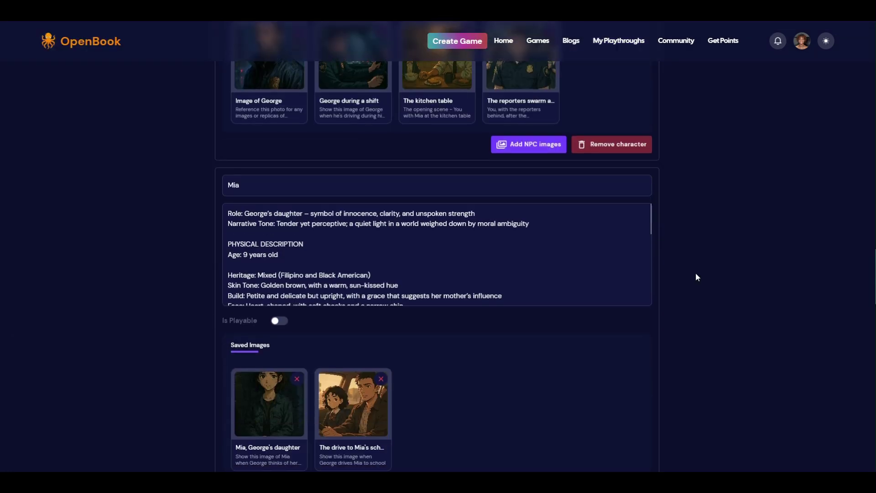
pyautogui.scroll(-10, 696, 274)
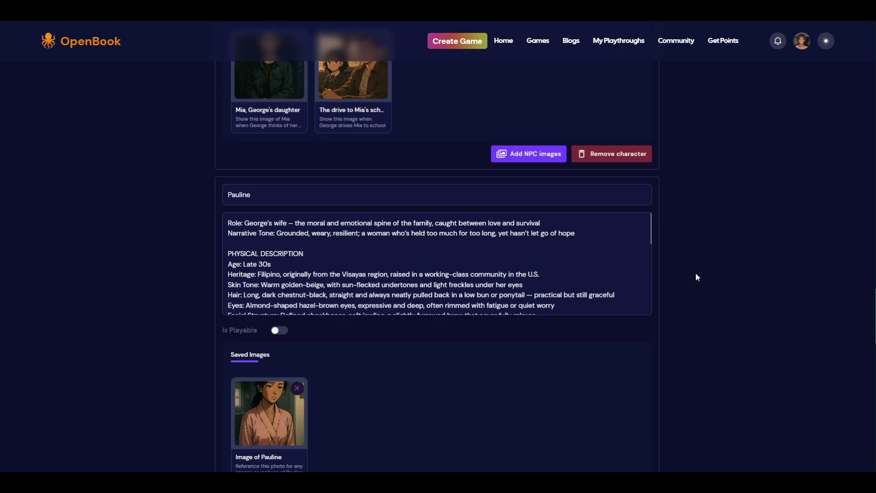
pyautogui.scroll(-8, 696, 274)
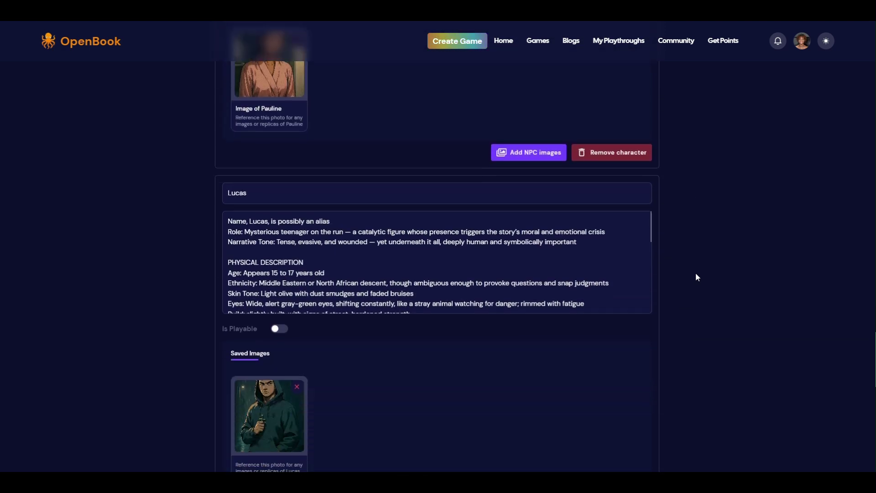
pyautogui.scroll(-3, 696, 274)
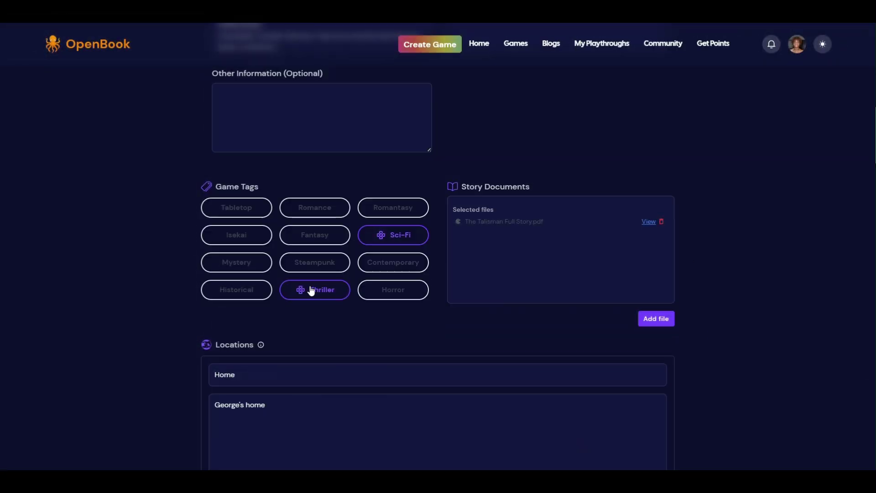
# - Add the Mystery and Fantasy game tags, and deselect and reselect the Thriller tag
pyautogui.click(238, 266)
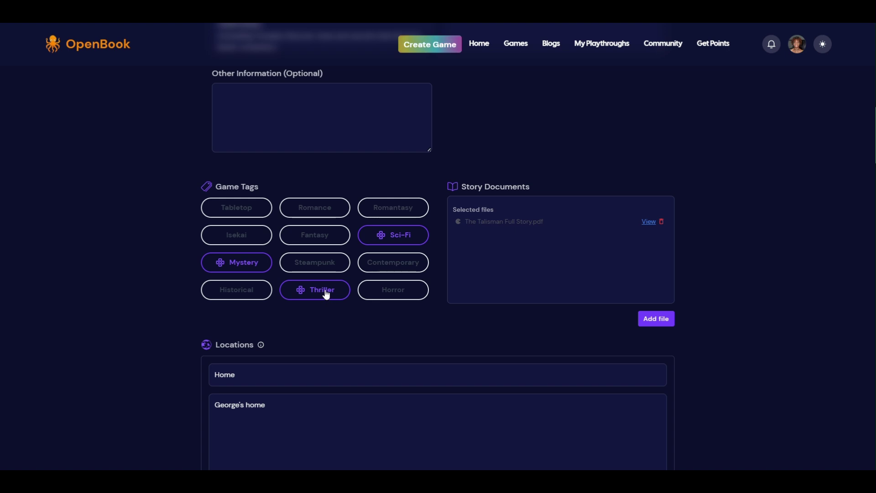
pyautogui.click(326, 294)
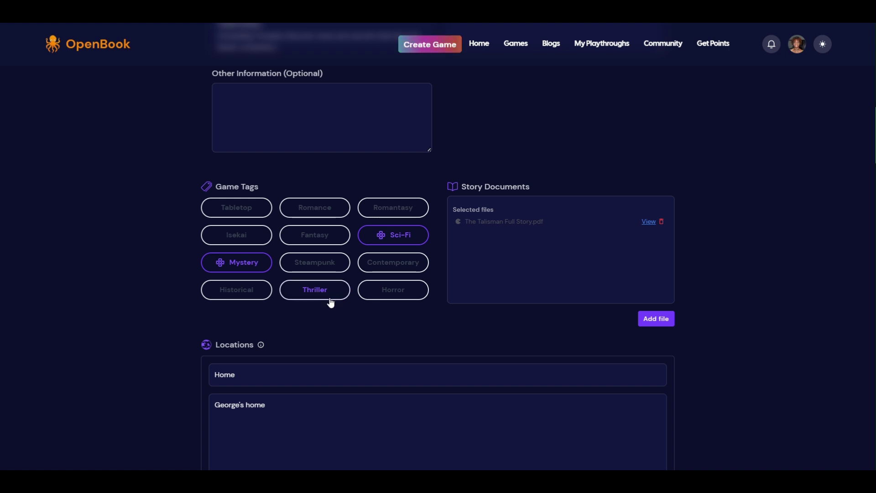
pyautogui.click(331, 294)
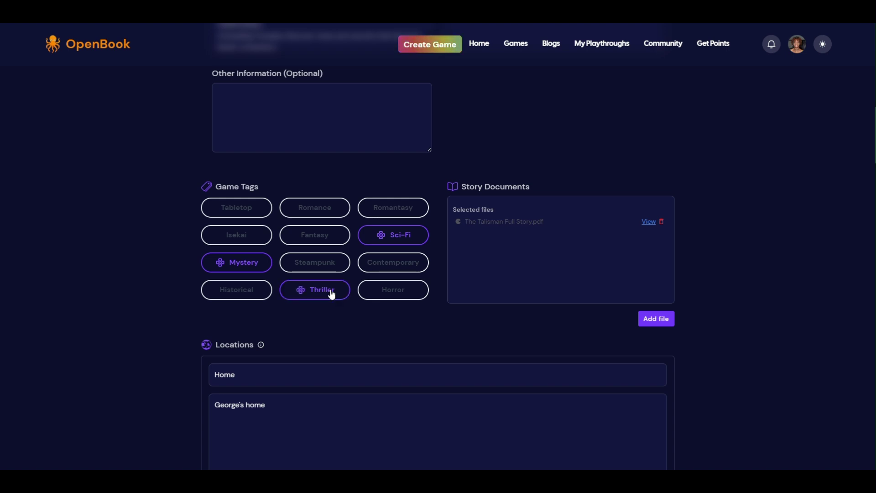
pyautogui.click(321, 239)
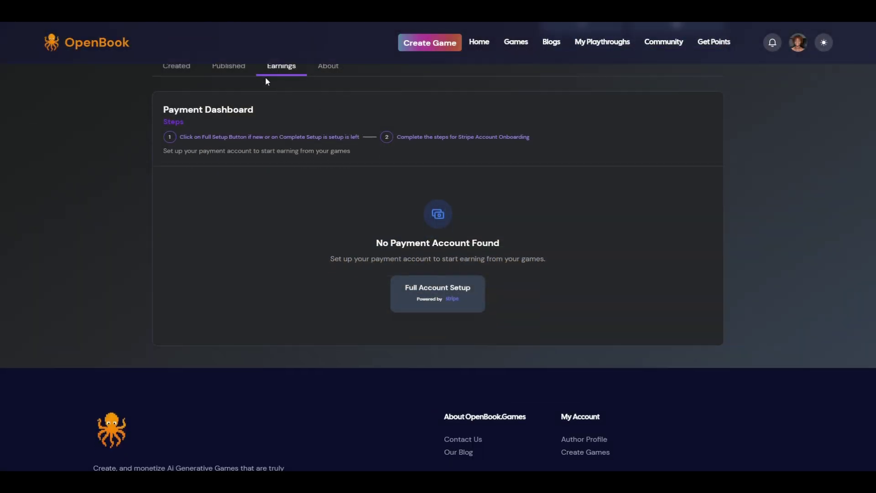
# - View the Payment Dashboard in the Earnings section of the author profile
pyautogui.scroll(3, 265, 76)
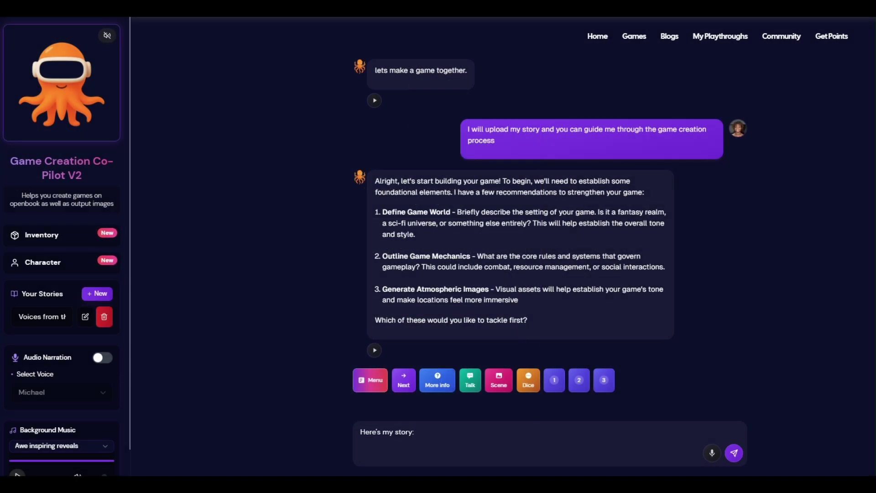
# - Send the full text of the story "Voices from the Floating Village" to the Game Creation Co-Pilot V2 after "Here's my story:"
pyautogui.hotkey('ctrl', 'v')
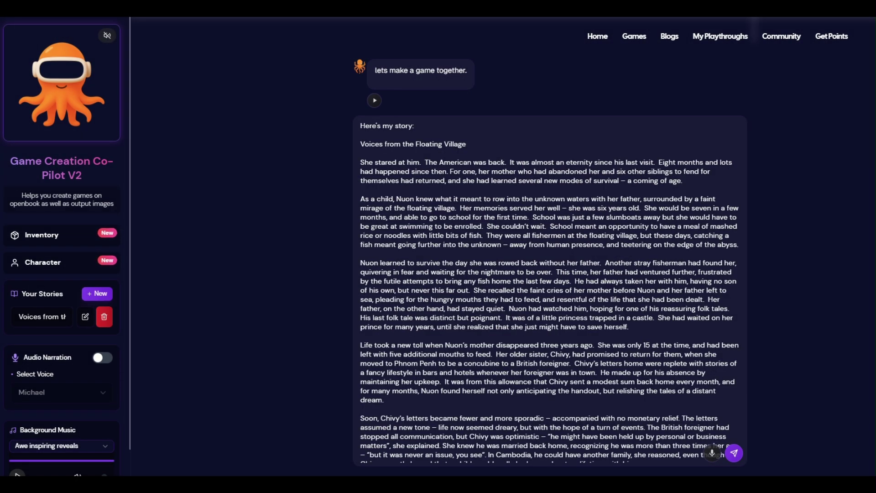
pyautogui.press('Return')
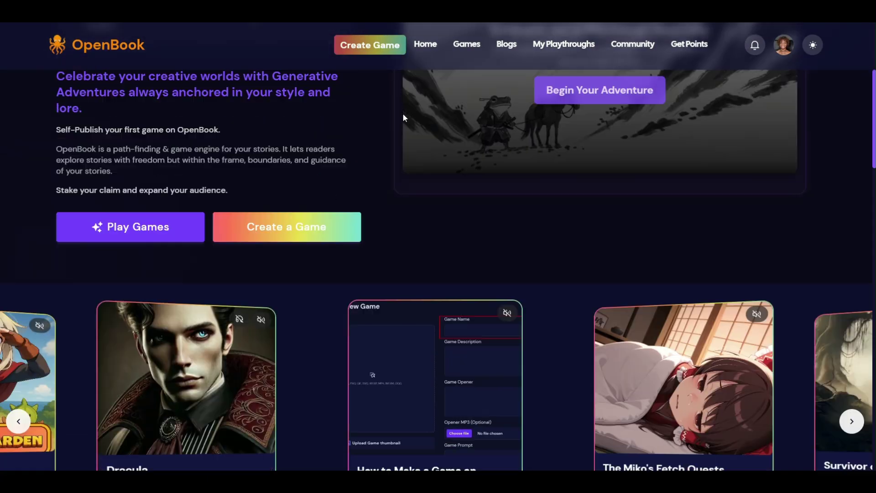
# - Browse the featured games carousel on the OpenBook home page, advancing through several games
pyautogui.scroll(-5, 402, 118)
pyautogui.scroll(-2, 403, 115)
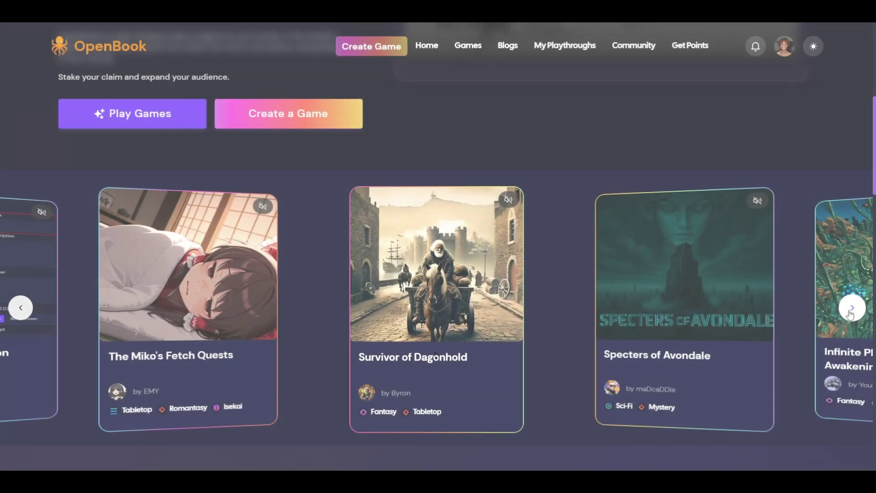
pyautogui.click(851, 308)
pyautogui.click(851, 308)
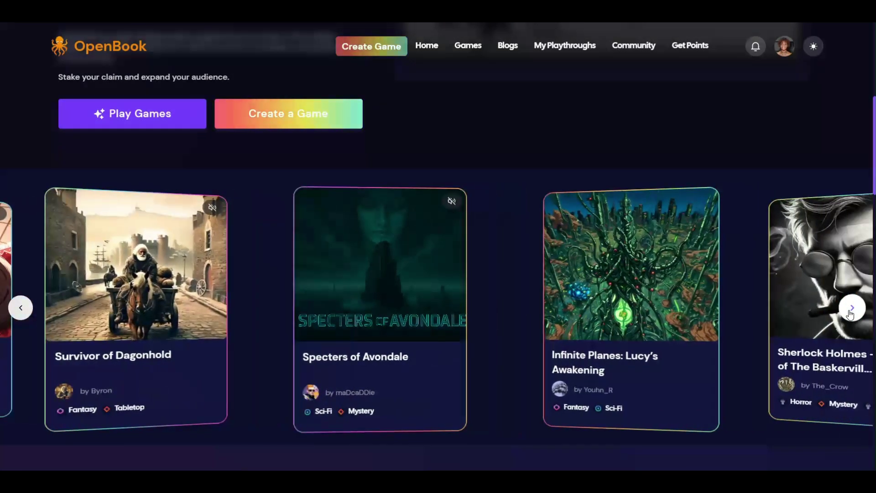
pyautogui.click(852, 308)
pyautogui.click(852, 308)
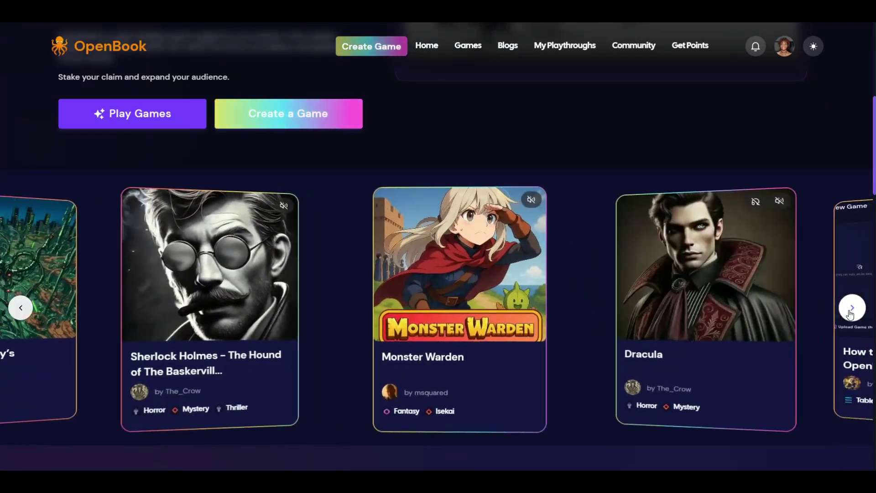